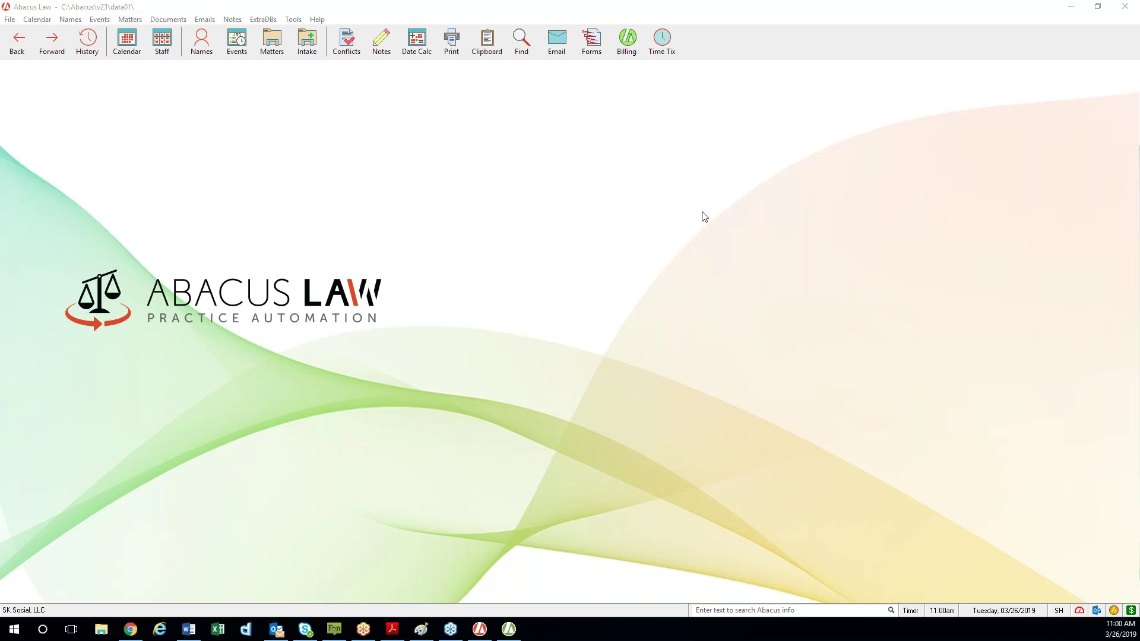
Focus Abacus Law and open User Preferences from File > Setup, showing the User Info tab
left_click(554, 250)
left_click(581, 232)
left_click(590, 283)
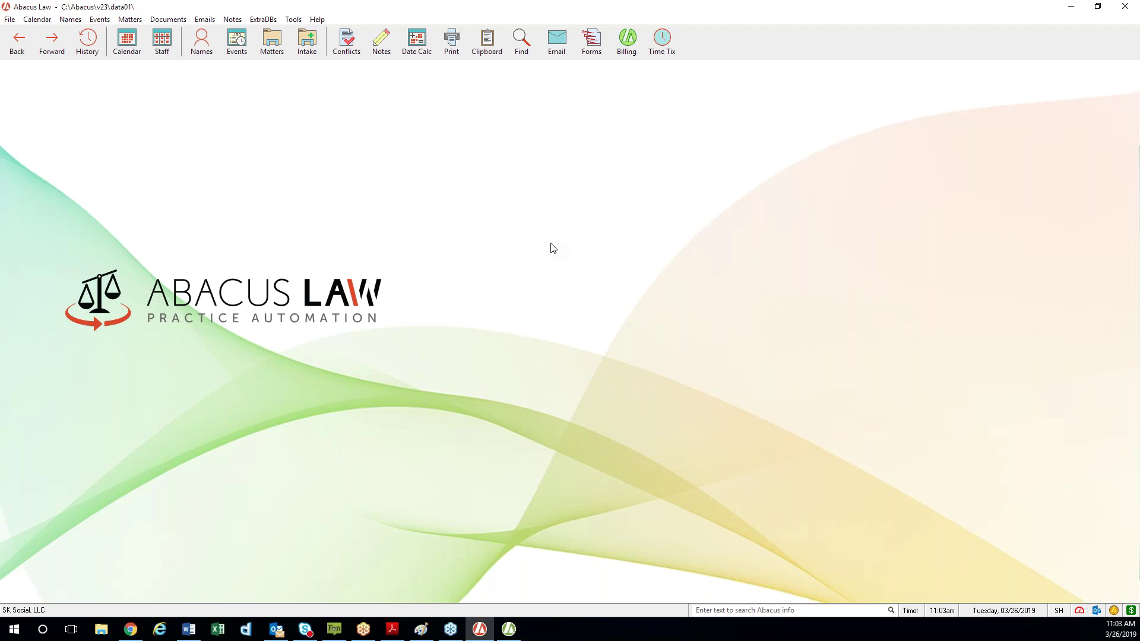
left_click(10, 22)
mouse_move(98, 49)
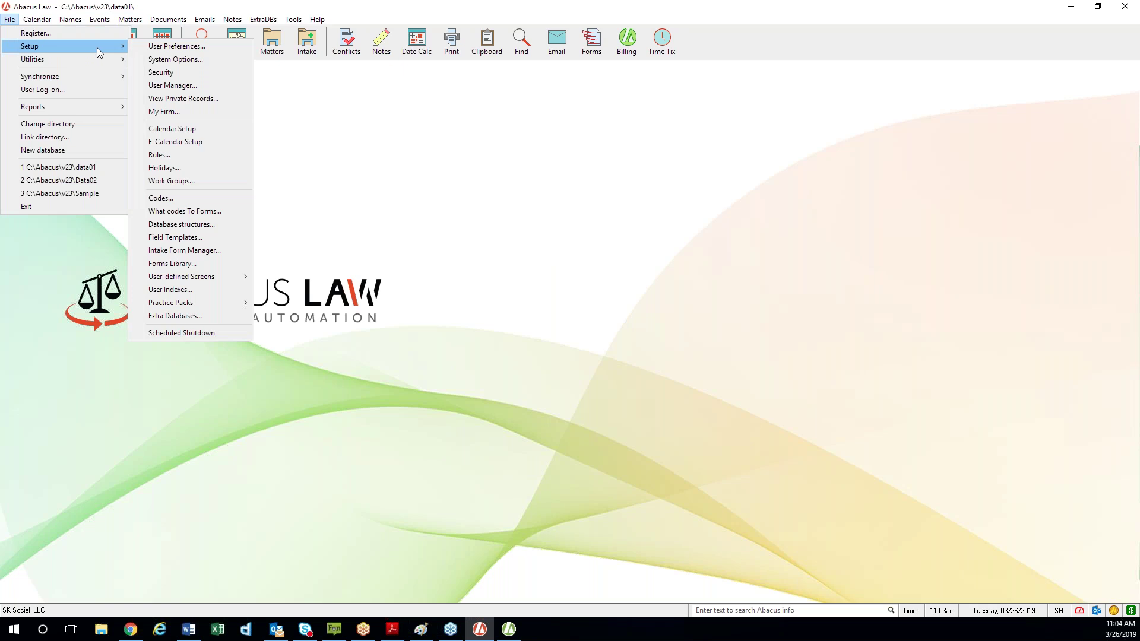
left_click(230, 48)
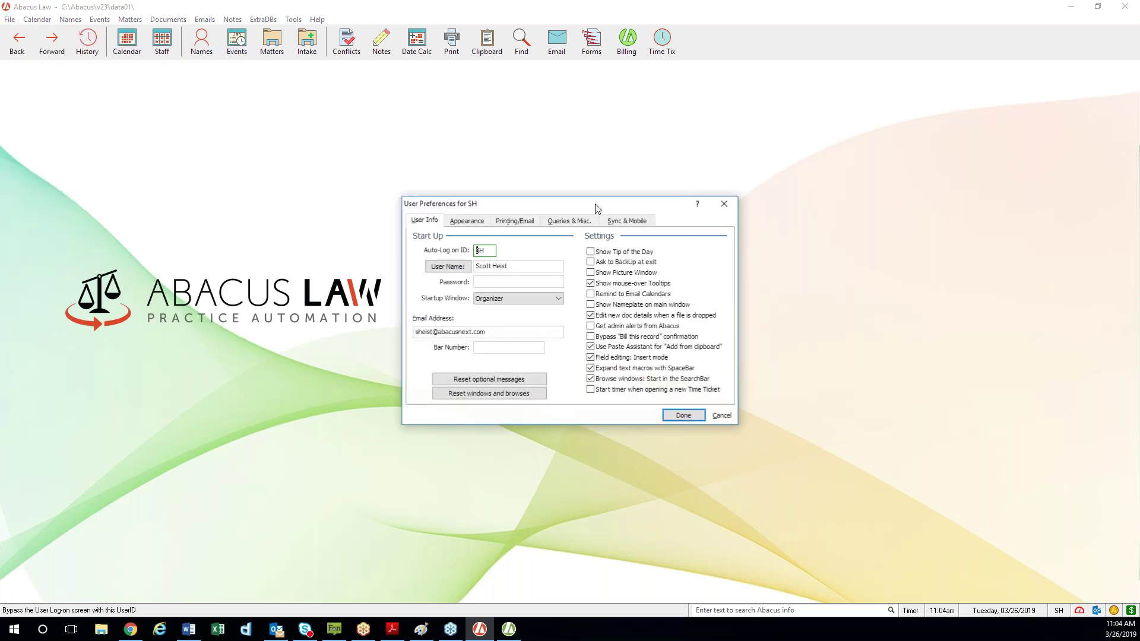
left_click_drag(637, 208, 628, 189)
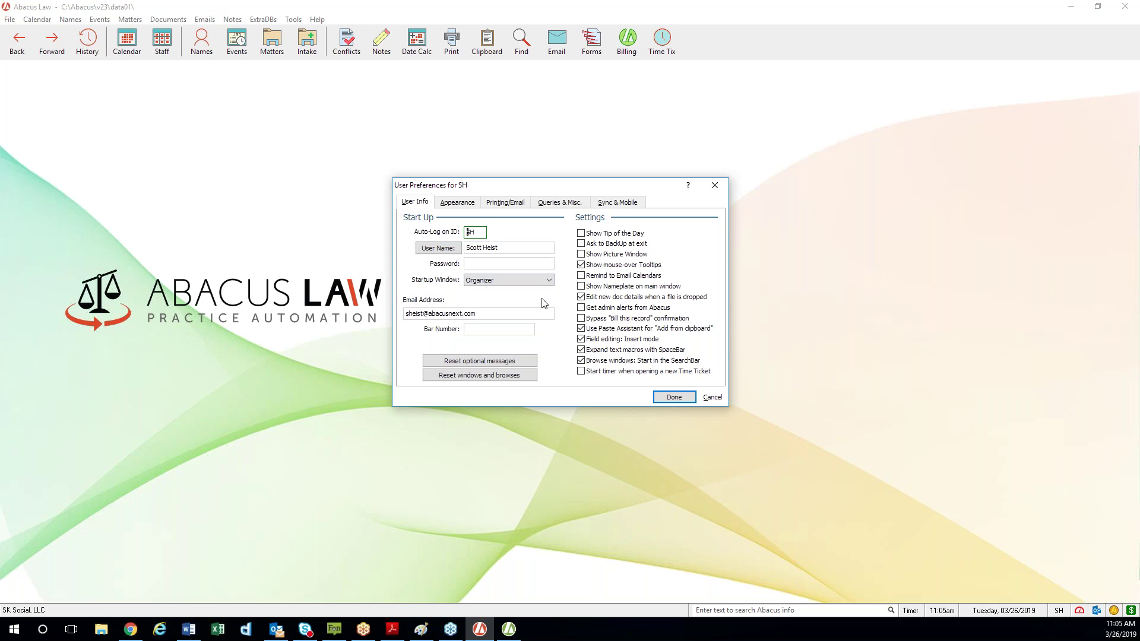
left_click_drag(507, 247, 468, 247)
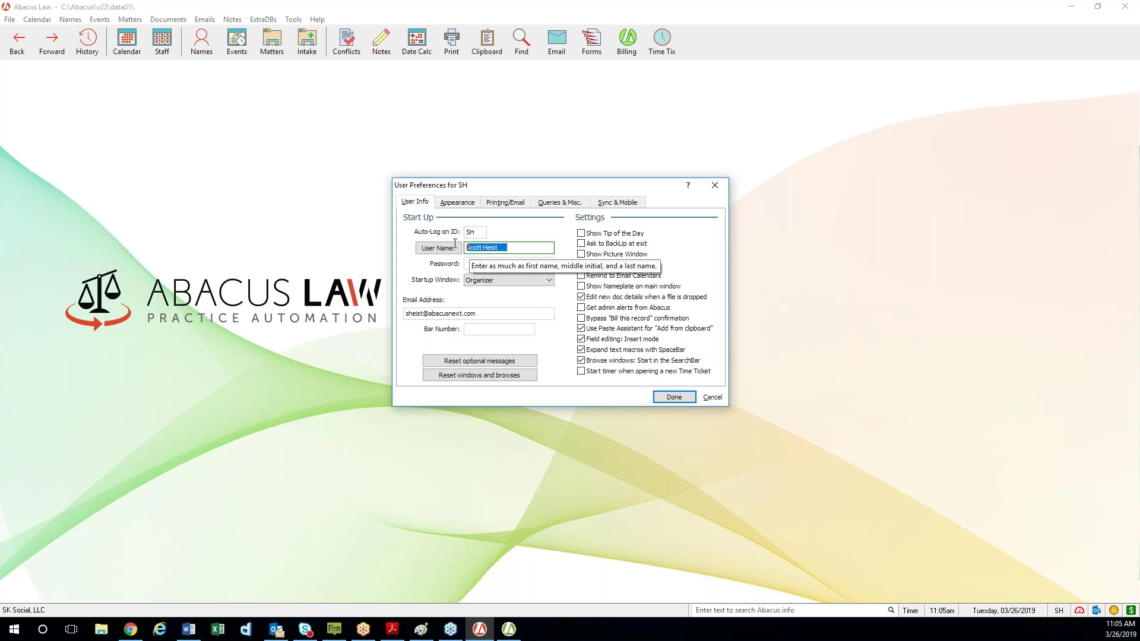
Review the Auto-Log on ID, Email Address and Bar Number fields, then close User Preferences unchanged
left_click(467, 231)
left_click_drag(500, 314, 395, 320)
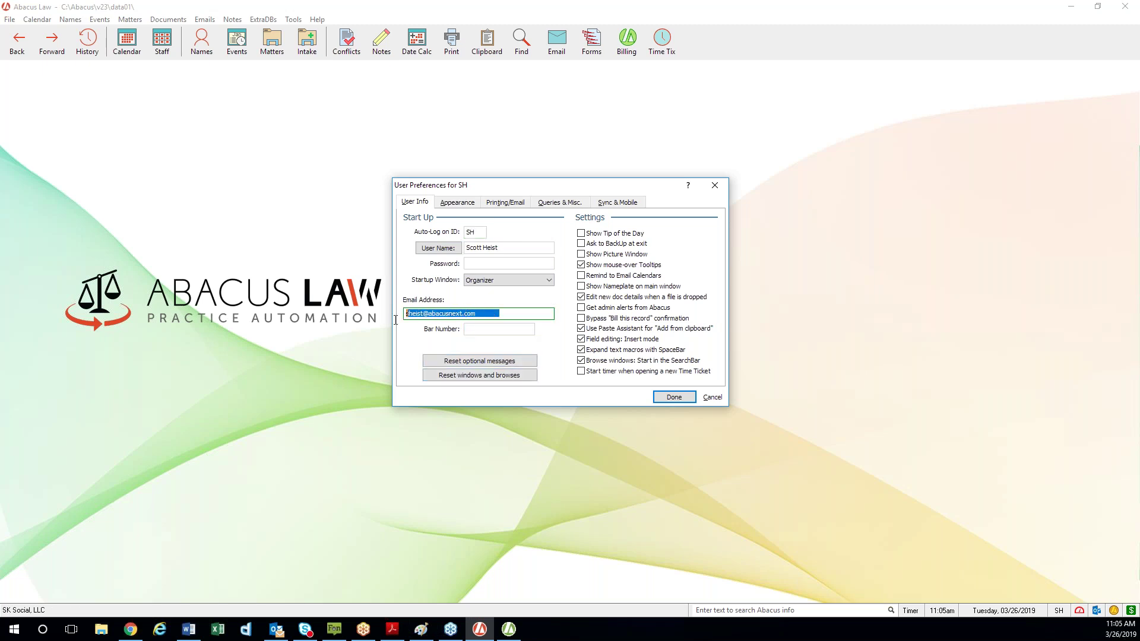
left_click(509, 316)
left_click(522, 329)
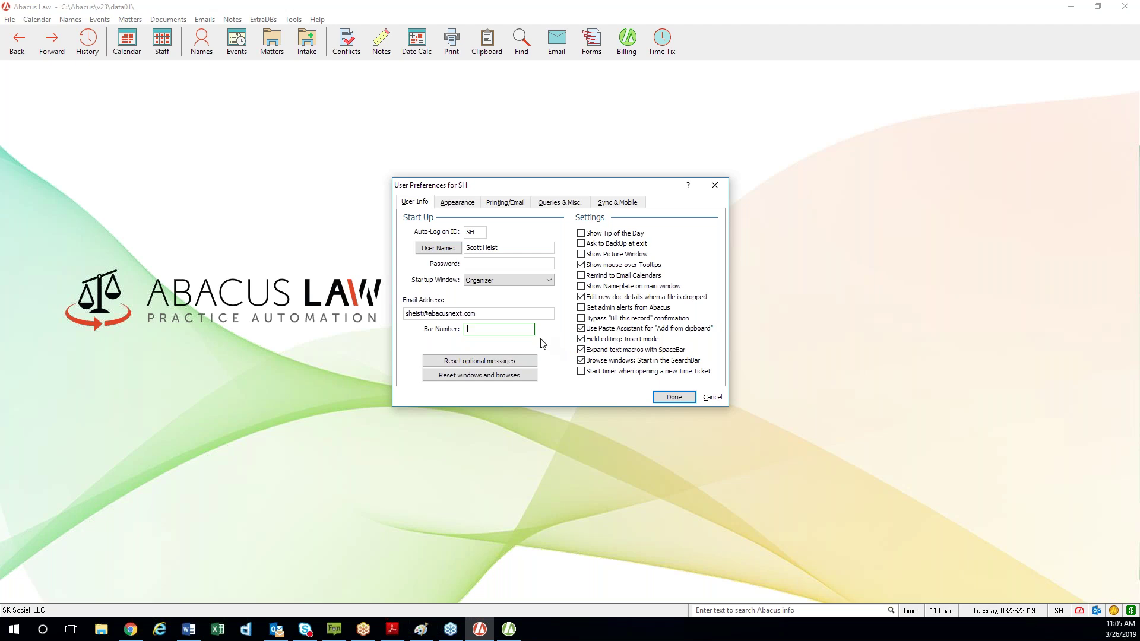
left_click(531, 327)
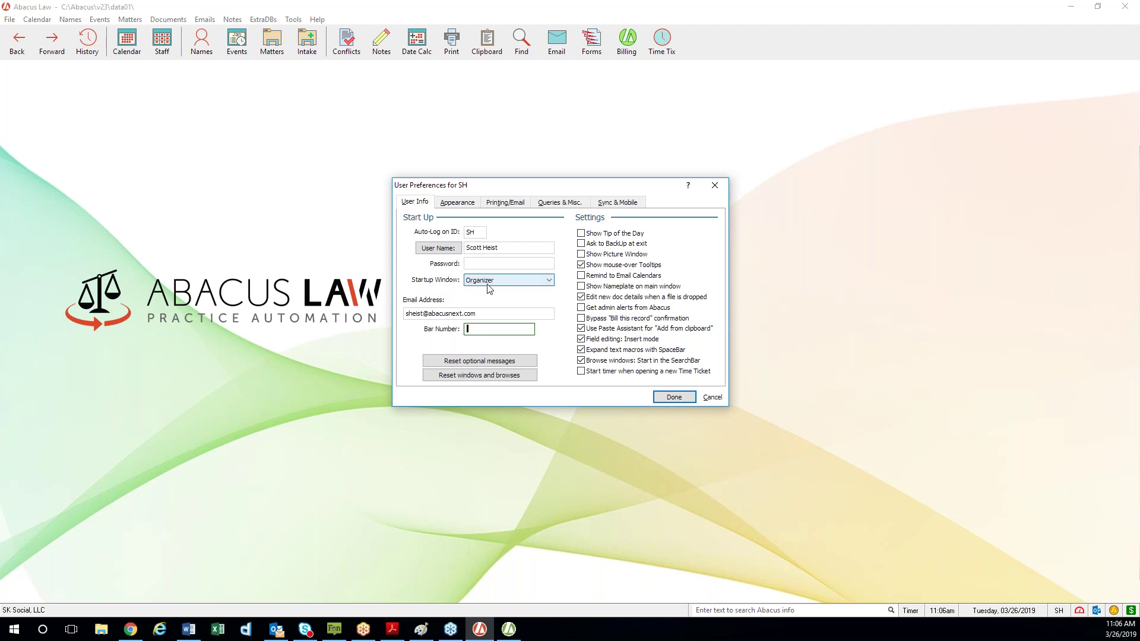
left_click(715, 186)
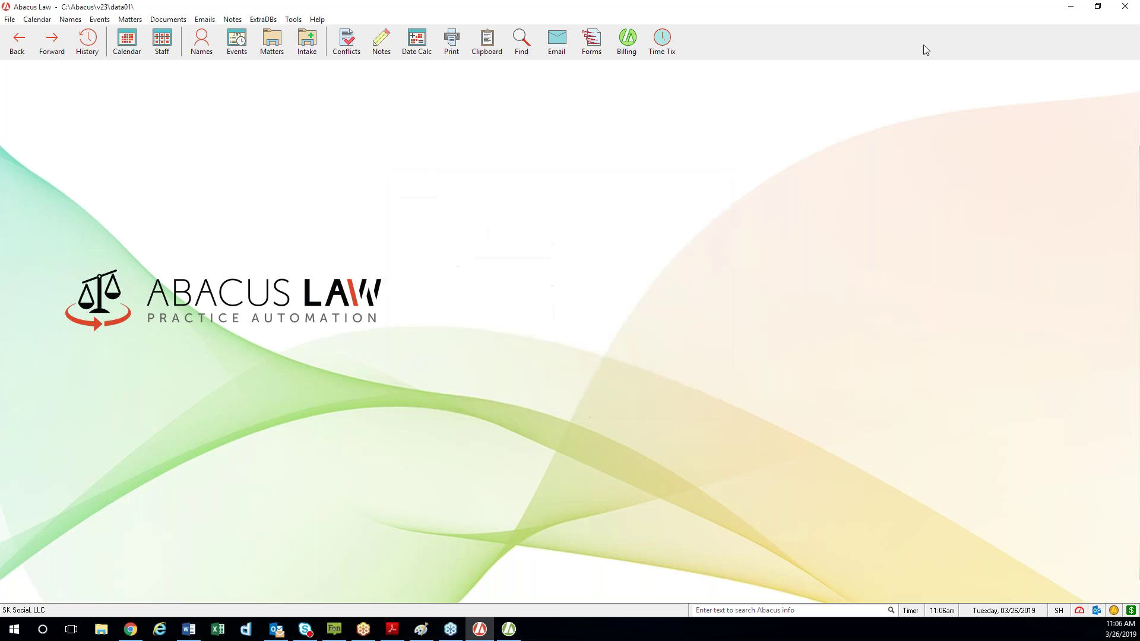
Exit Abacus Law and relaunch it from the AbacusLaw desktop shortcut
left_click(1124, 7)
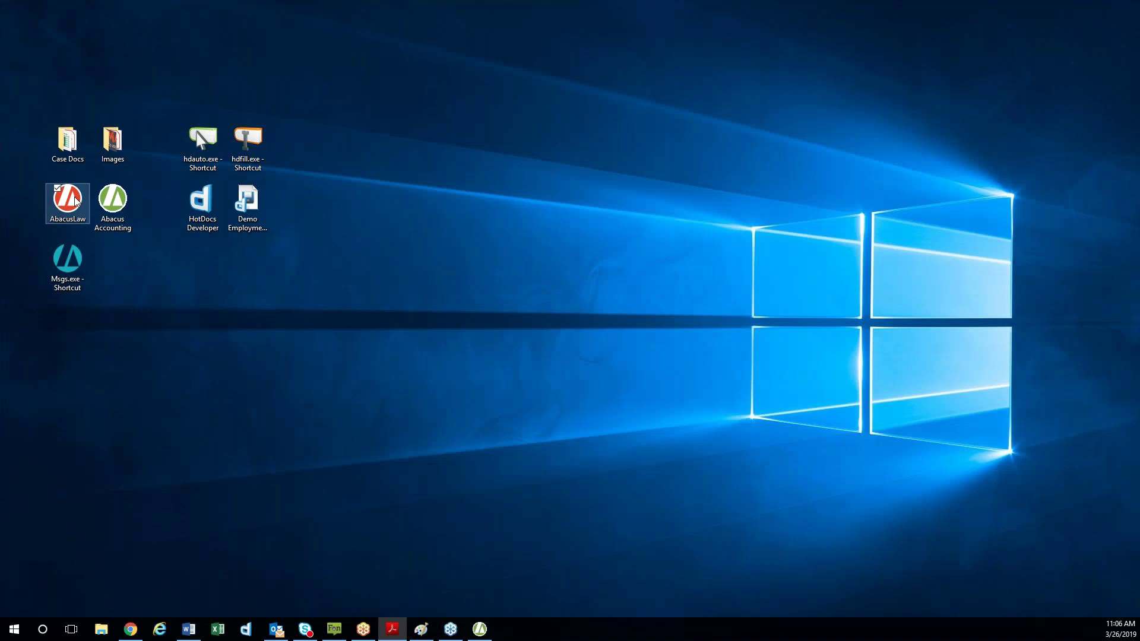
double_click(75, 201)
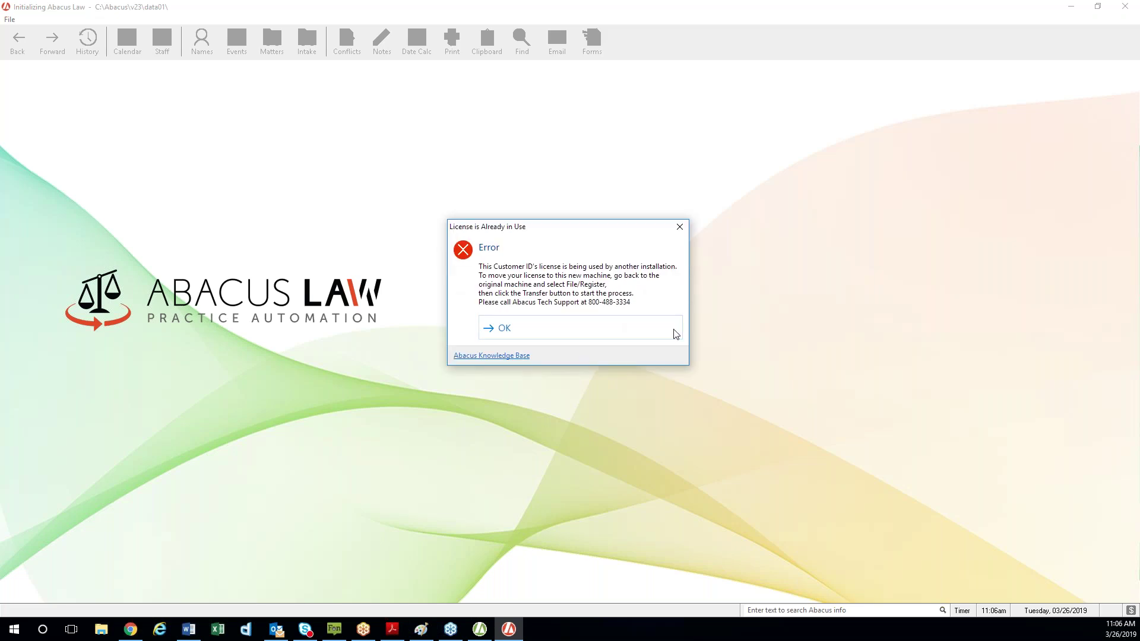
Dismiss the 'License is Already in Use' error so the Tuesday, March 26, 2019 Daily Organizer loads
key("Return")
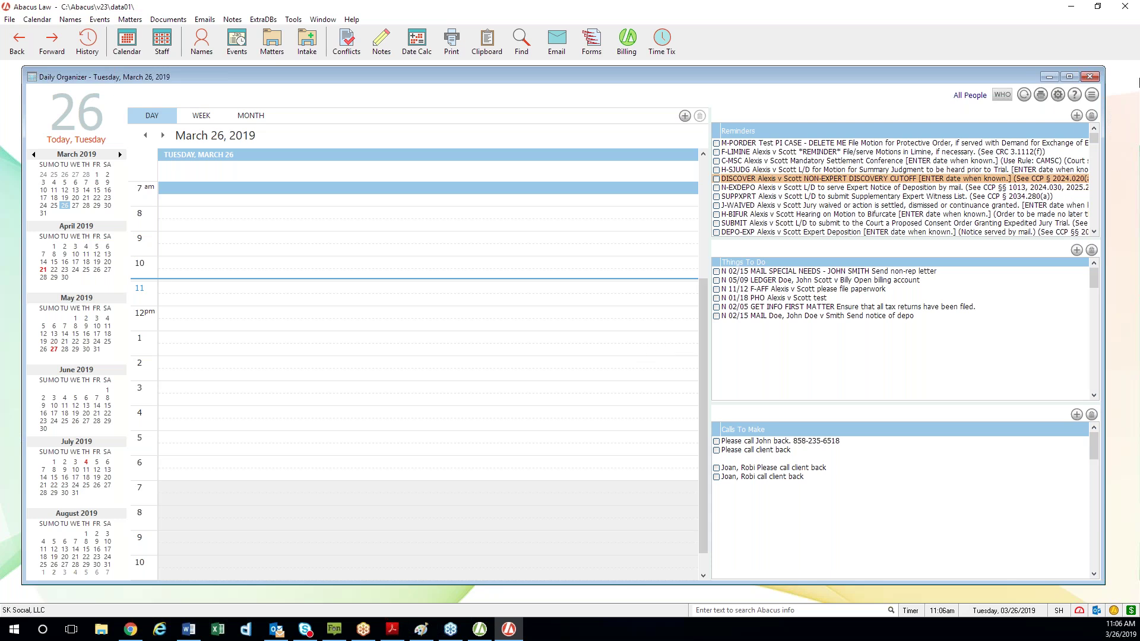
Close the Daily Organizer and reopen User Preferences from File > Setup
left_click(1089, 76)
left_click(13, 21)
mouse_move(76, 46)
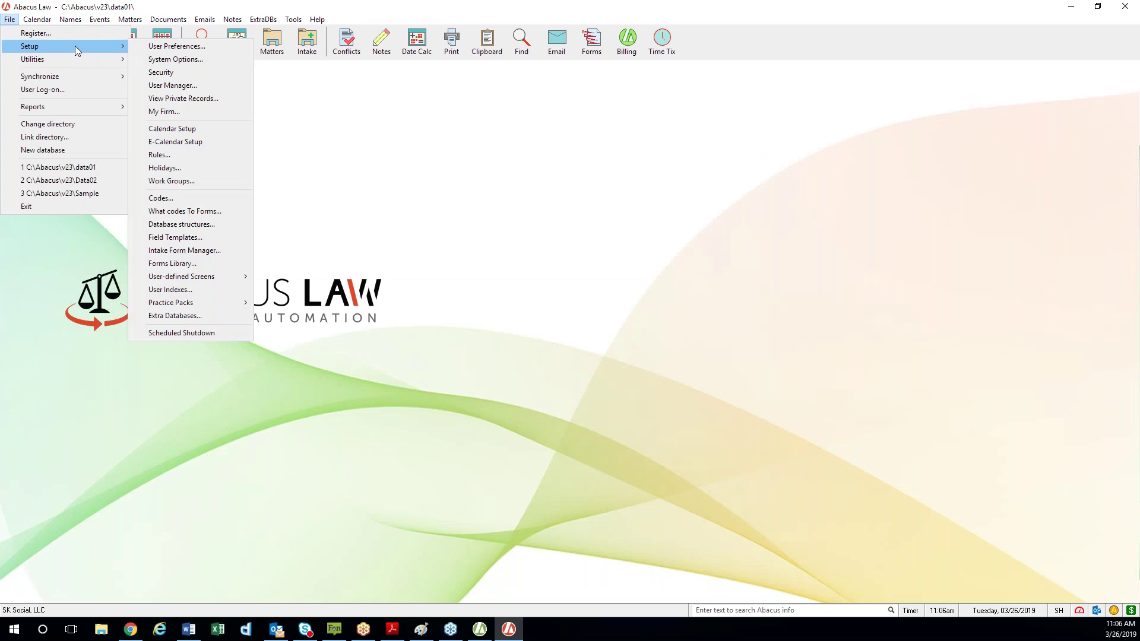
left_click(212, 48)
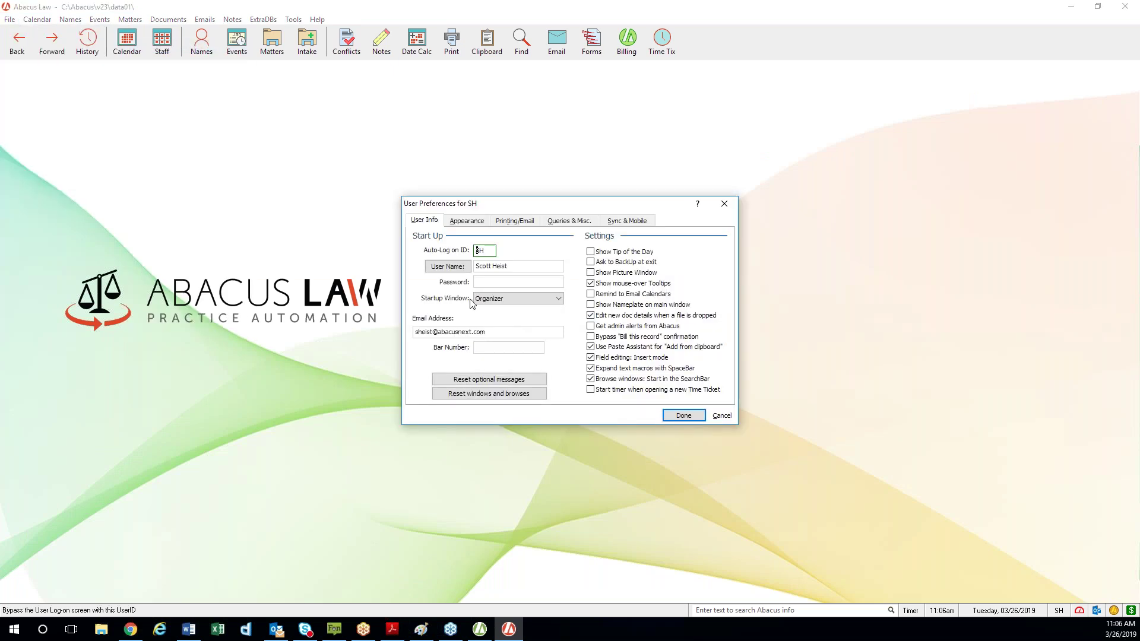
Set the Startup Window to Matters, then change it to Main Menu
left_click(562, 303)
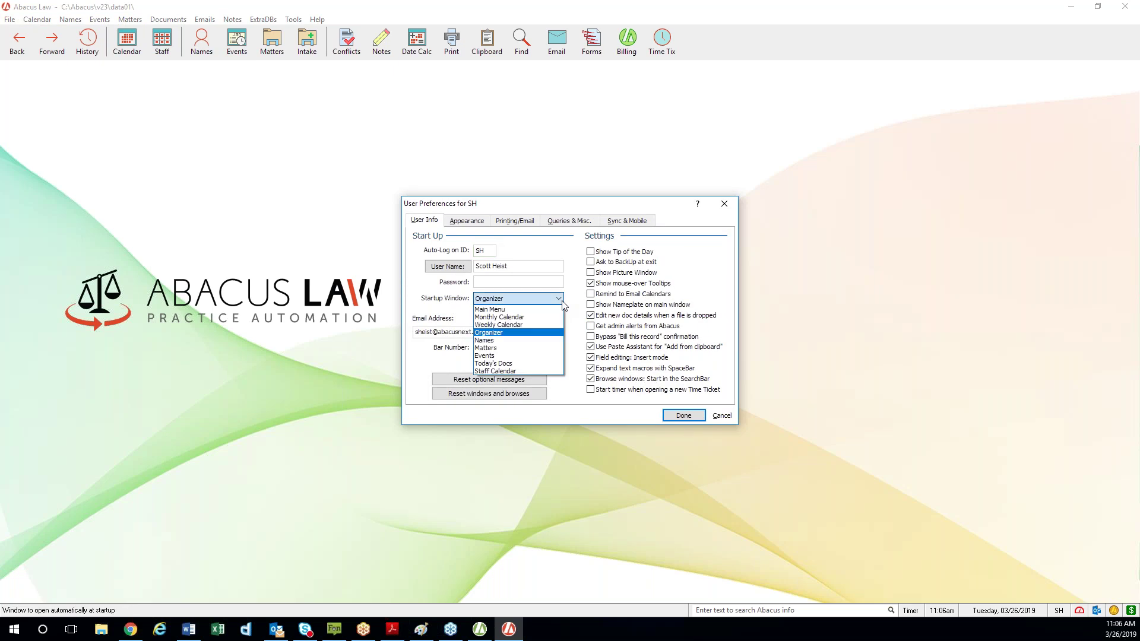
left_click(522, 349)
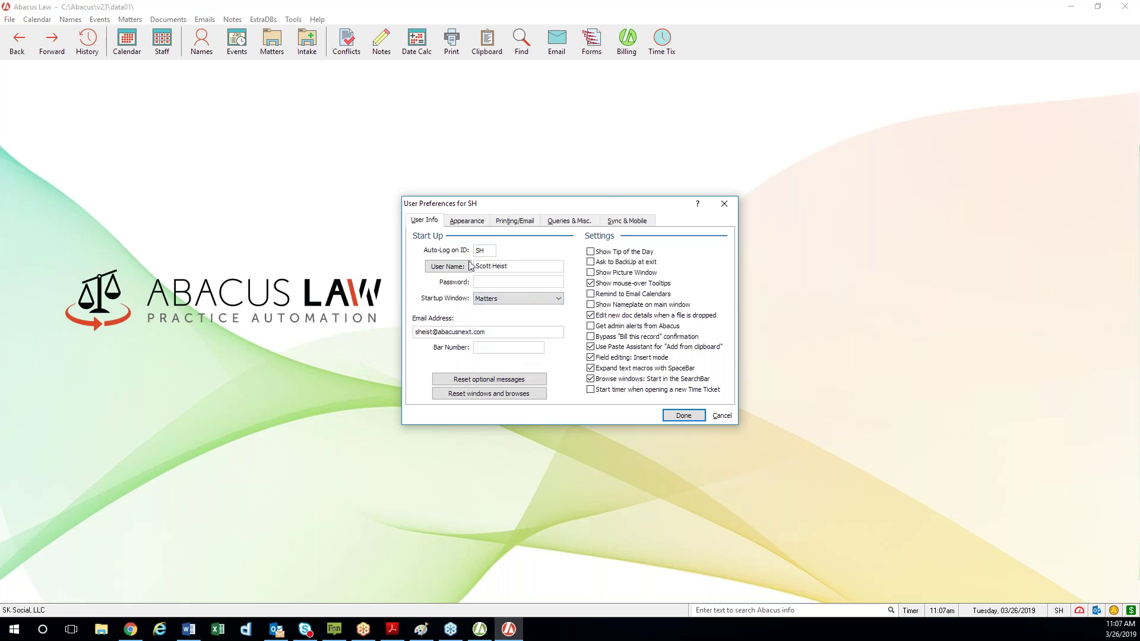
left_click(509, 306)
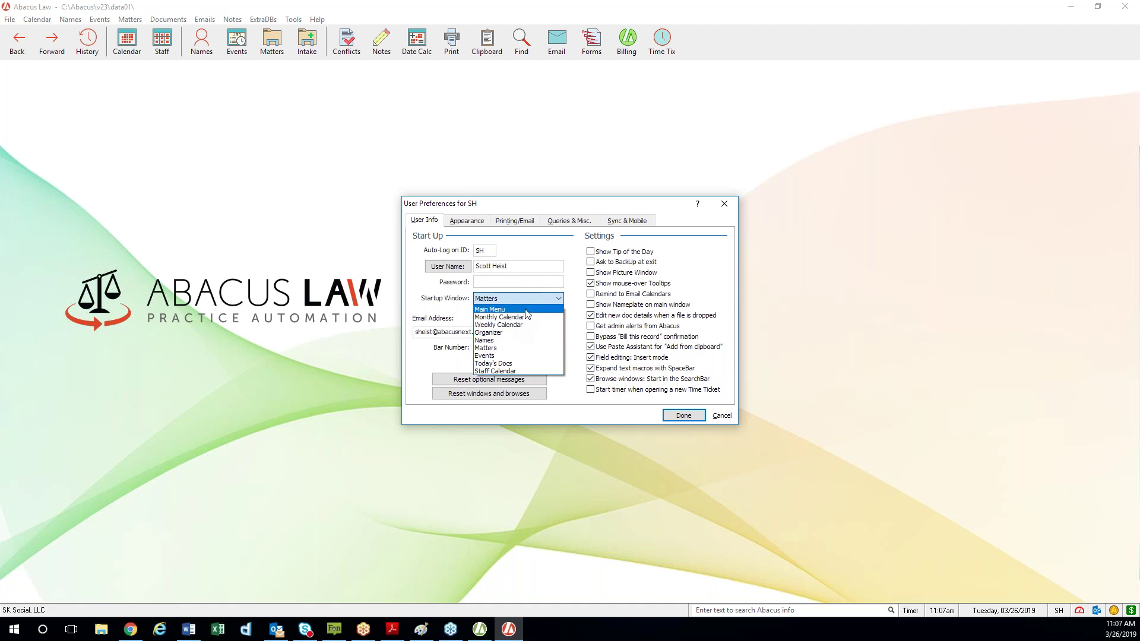
left_click(525, 310)
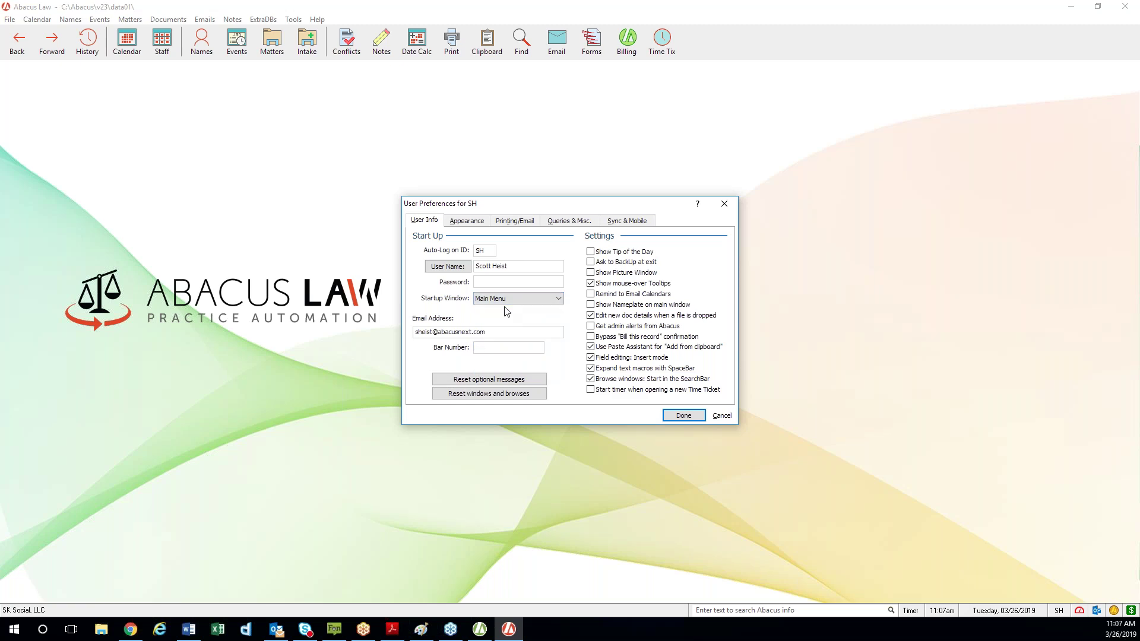
Move the User Preferences dialog aside and back to centre, then show its Appearance settings
left_click_drag(584, 208, 989, 321)
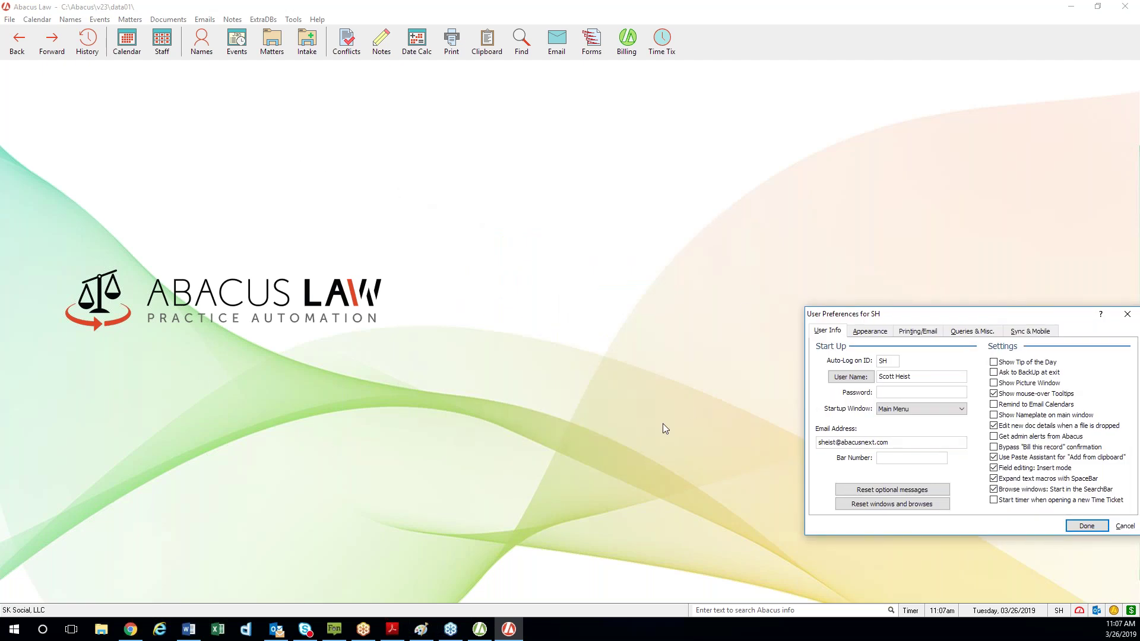
left_click_drag(1007, 318, 616, 226)
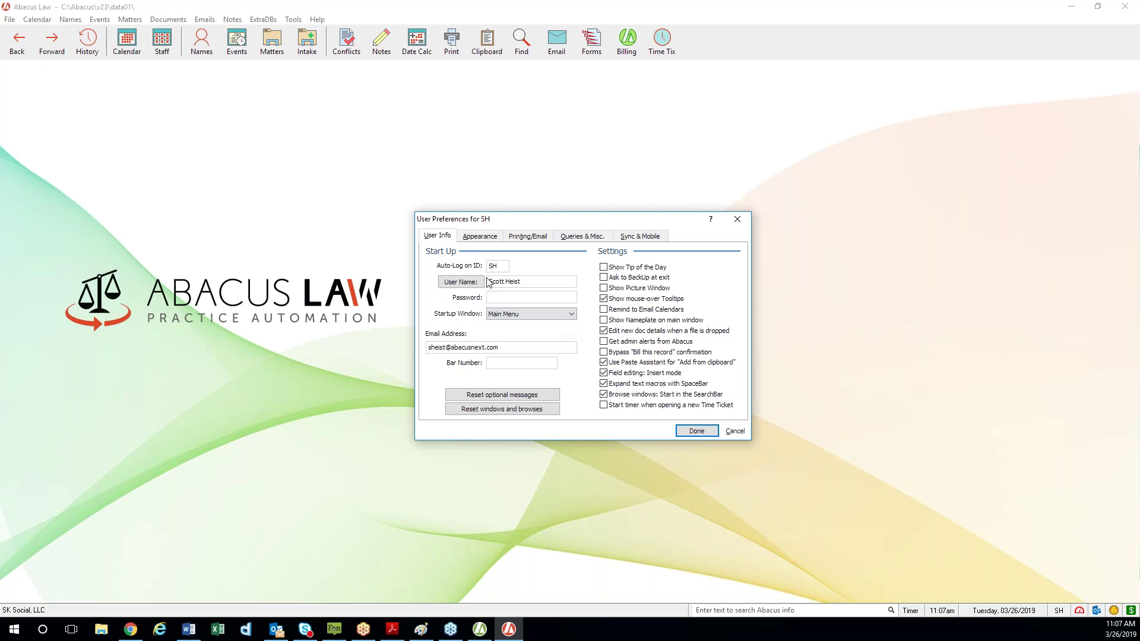
left_click(489, 240)
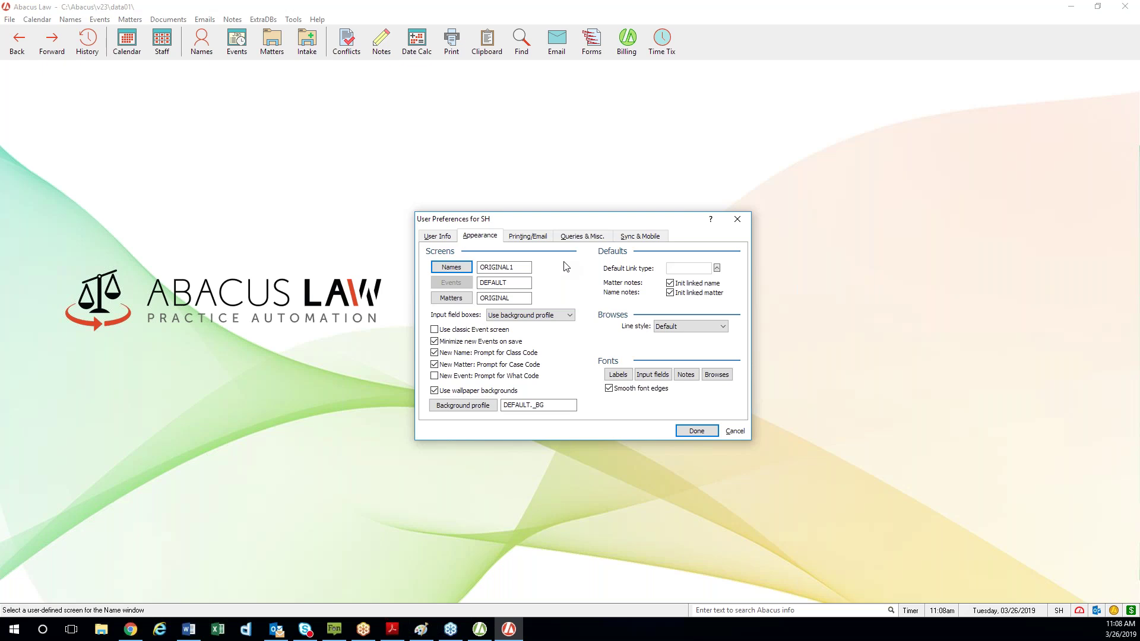
Assign the DIVORCE (Divorce Standard) screen to Matters, finding it by typing 'DI'
left_click(460, 300)
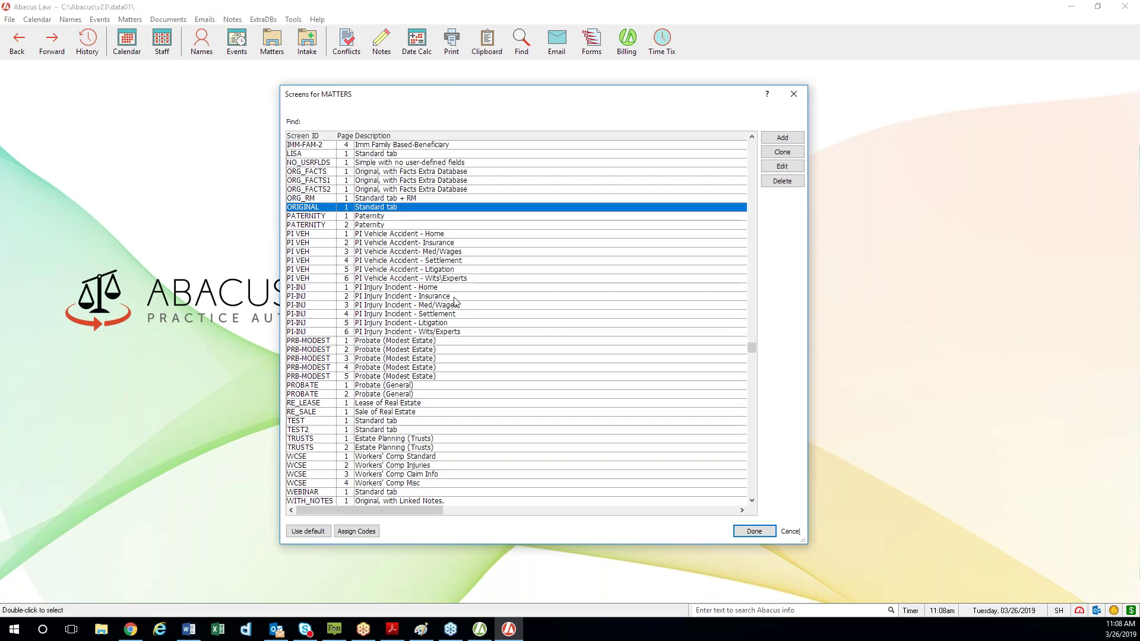
type("DI")
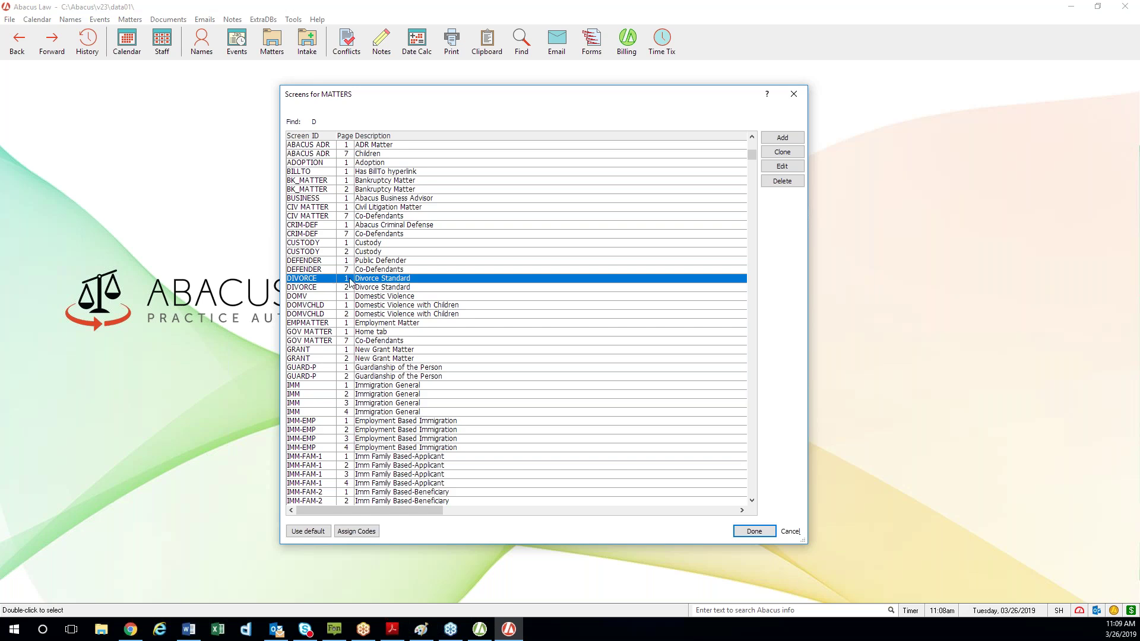
double_click(350, 279)
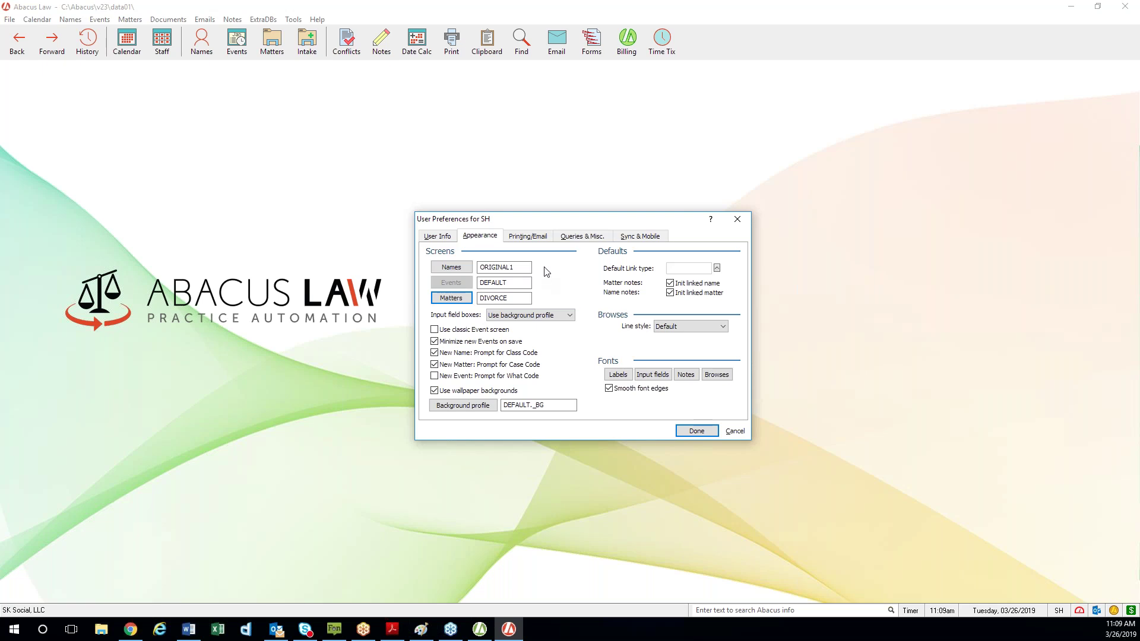
Open the Reports printer selection on the Printing/Email tab, showing the Canon MX410 series
left_click(526, 238)
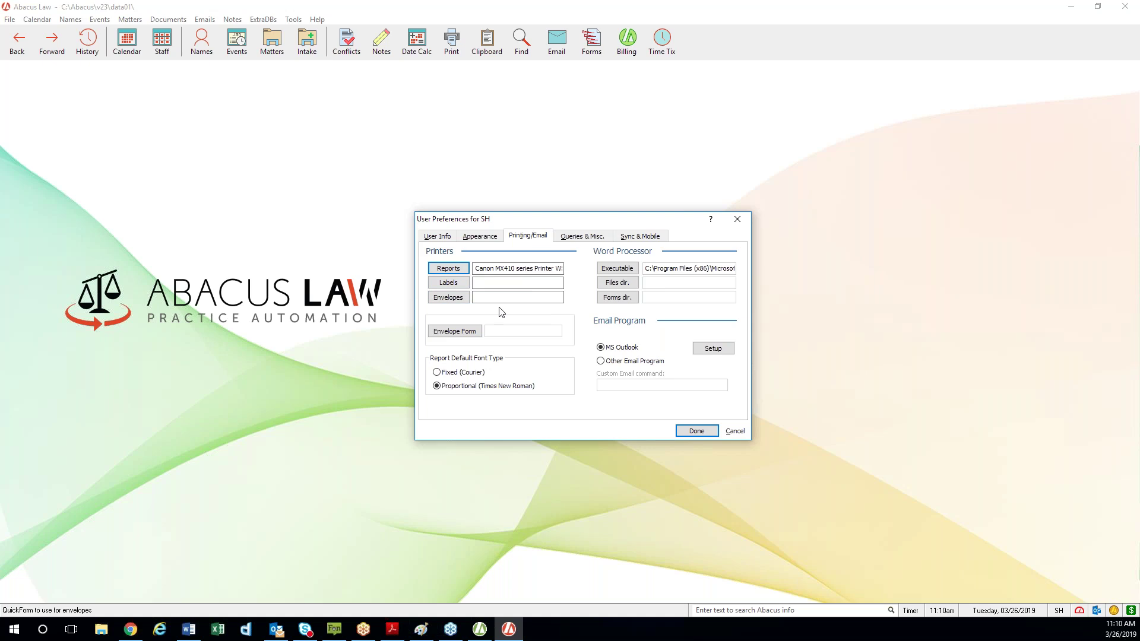
left_click(450, 268)
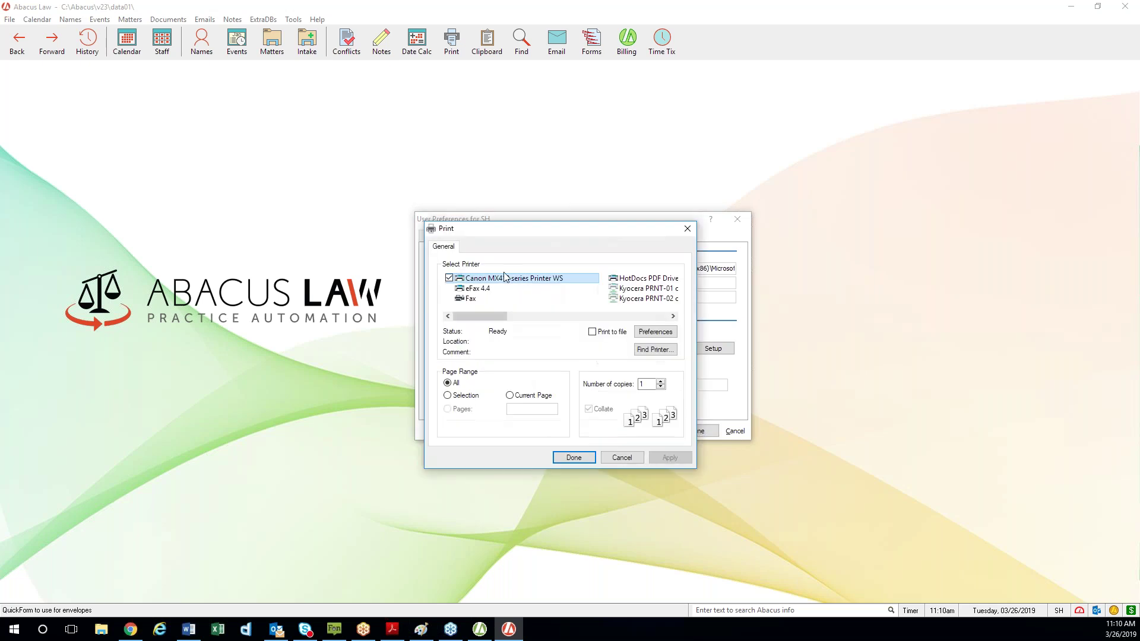
left_click(628, 317)
left_click(629, 316)
left_click_drag(612, 323, 467, 318)
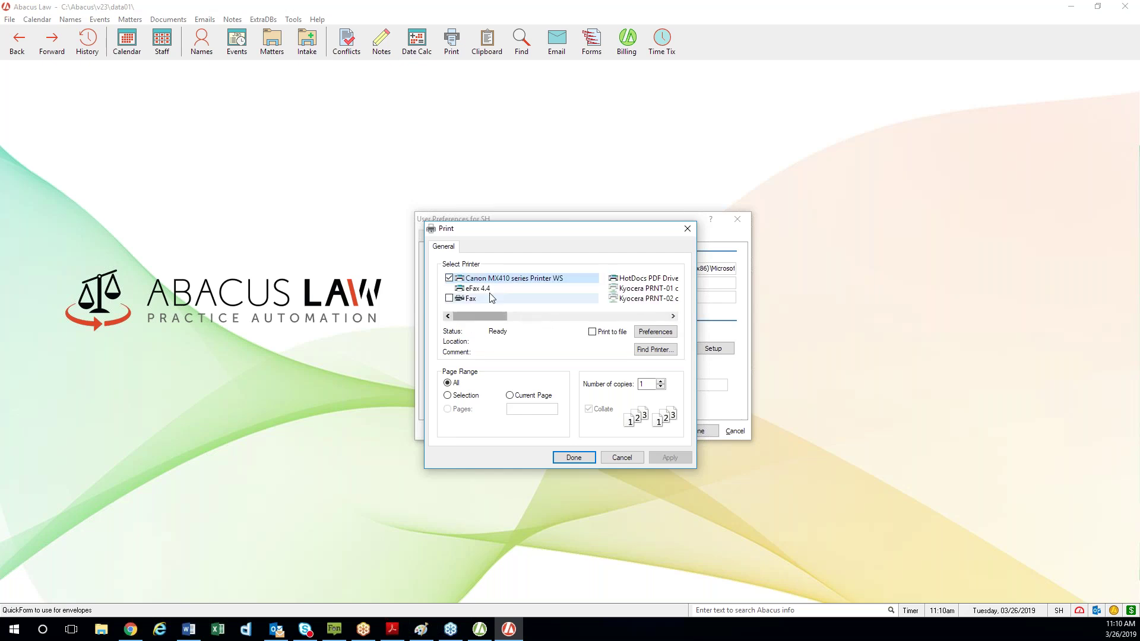
left_click(536, 283)
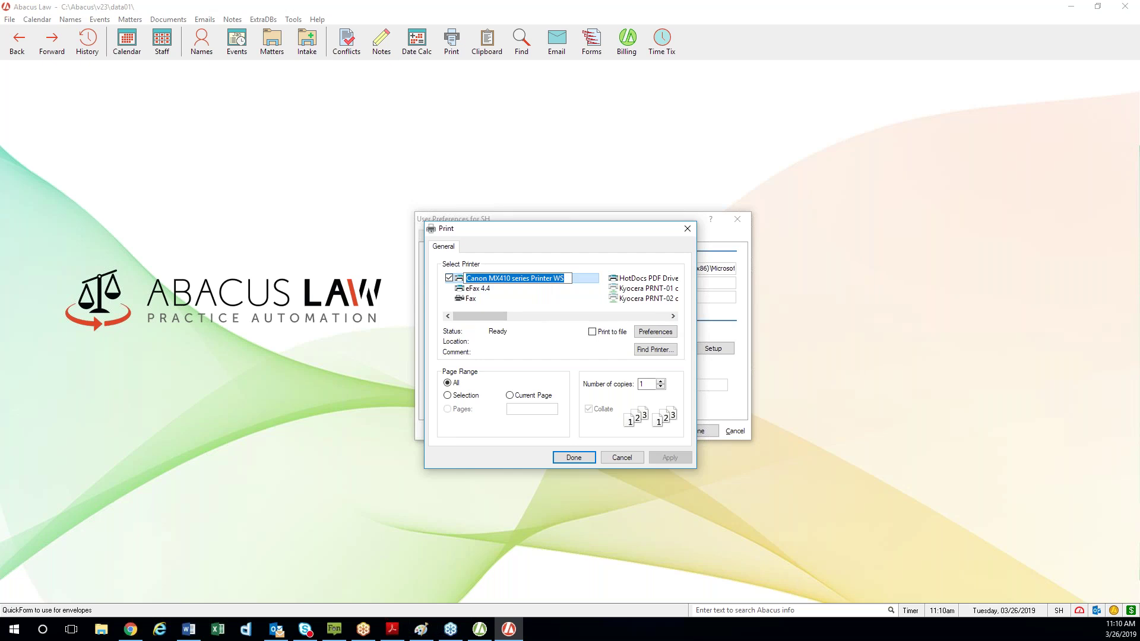
left_click(593, 280)
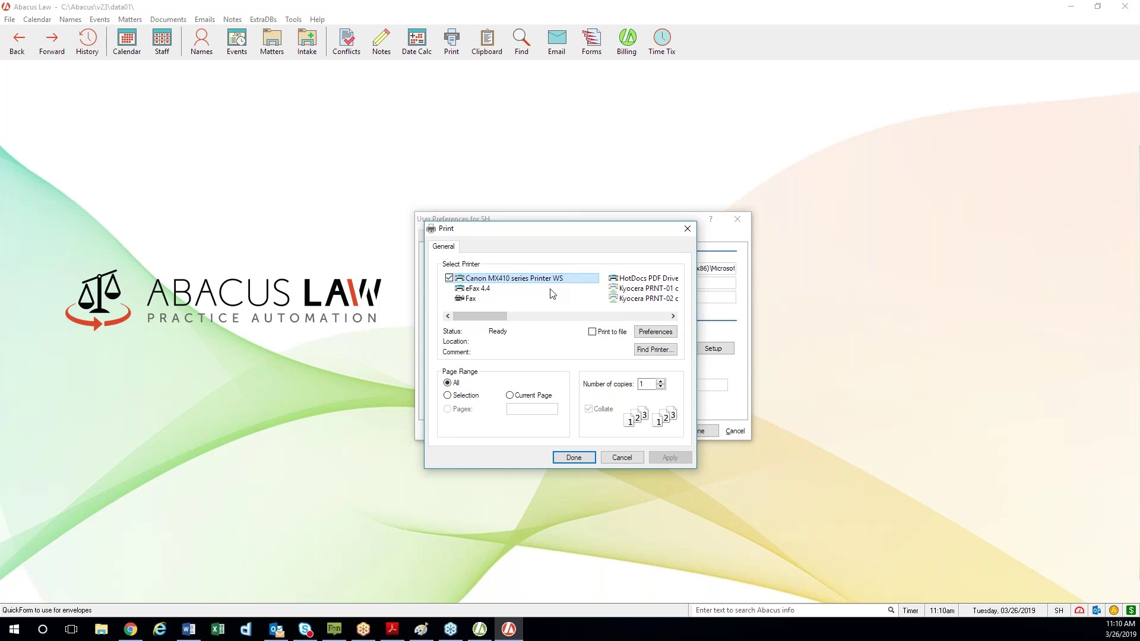
left_click(570, 457)
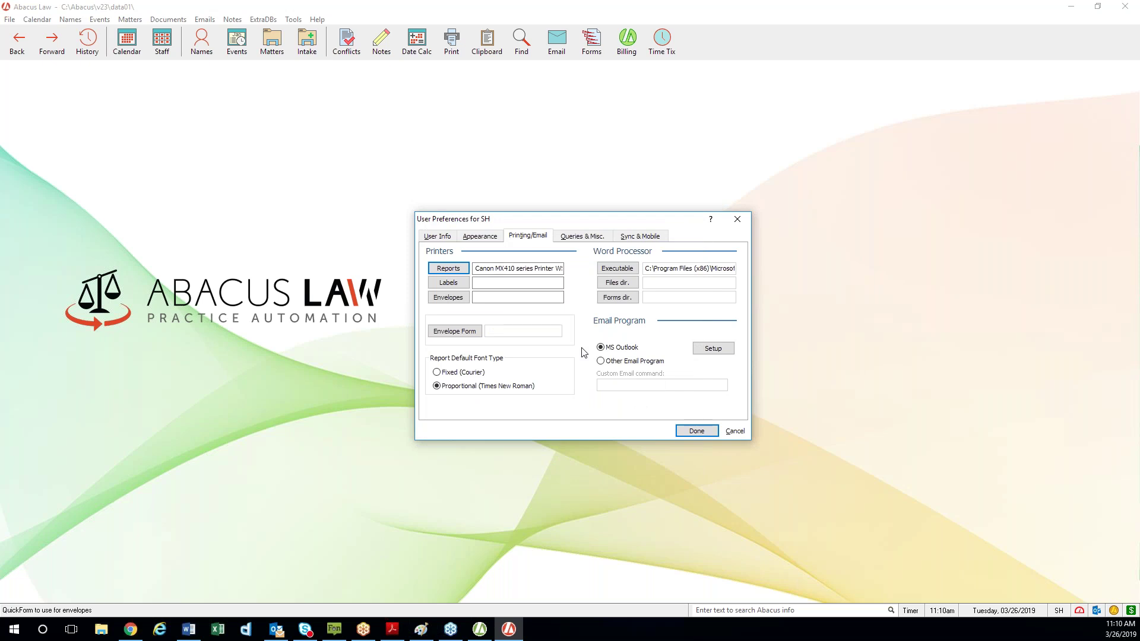
Close User Preferences with Done and reopen it from File > Setup to confirm Main Menu startup
left_click(698, 431)
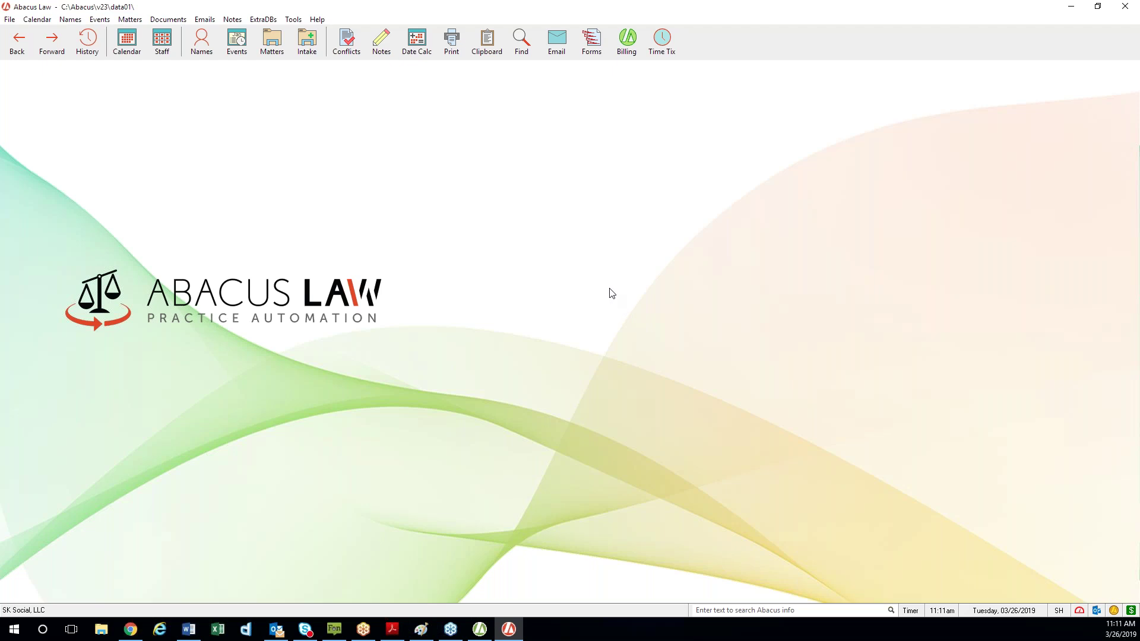
left_click(12, 20)
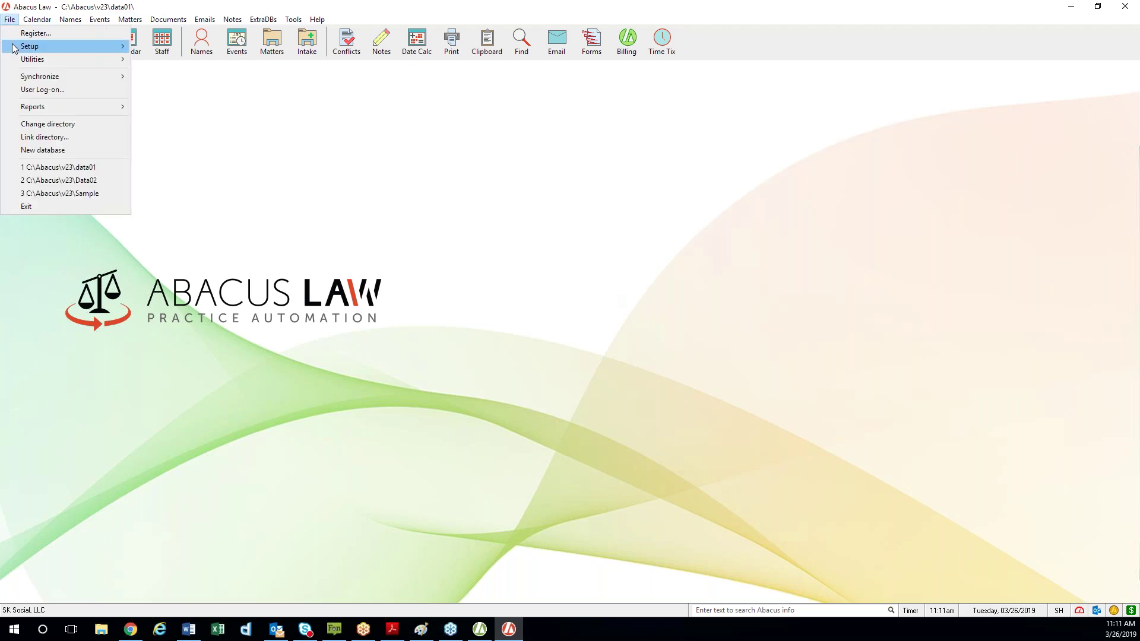
mouse_move(15, 48)
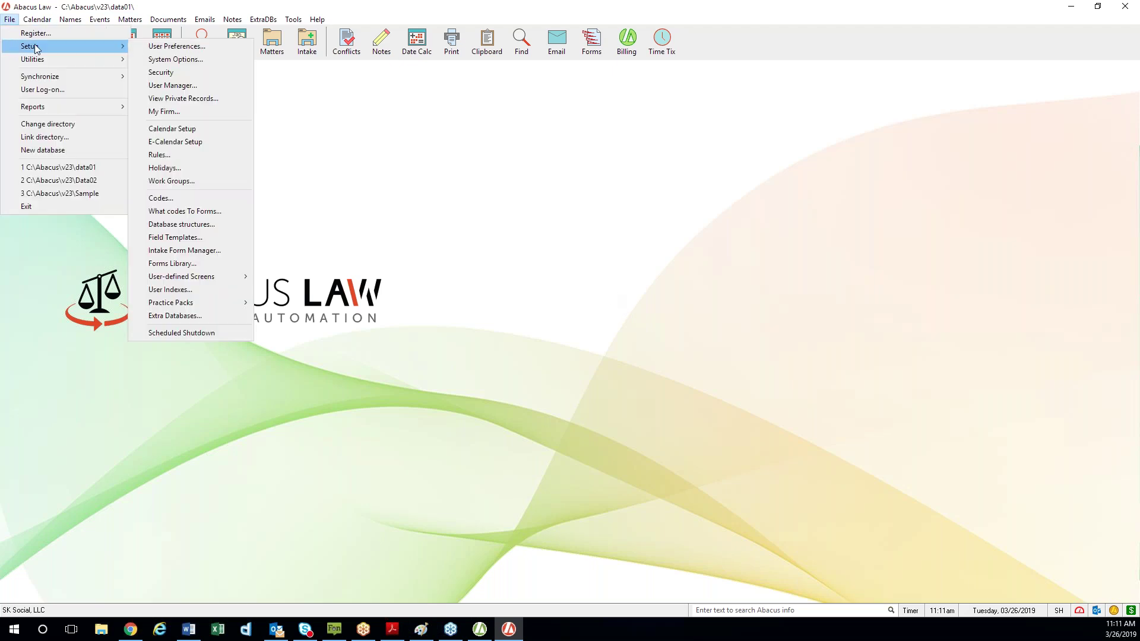
left_click(216, 47)
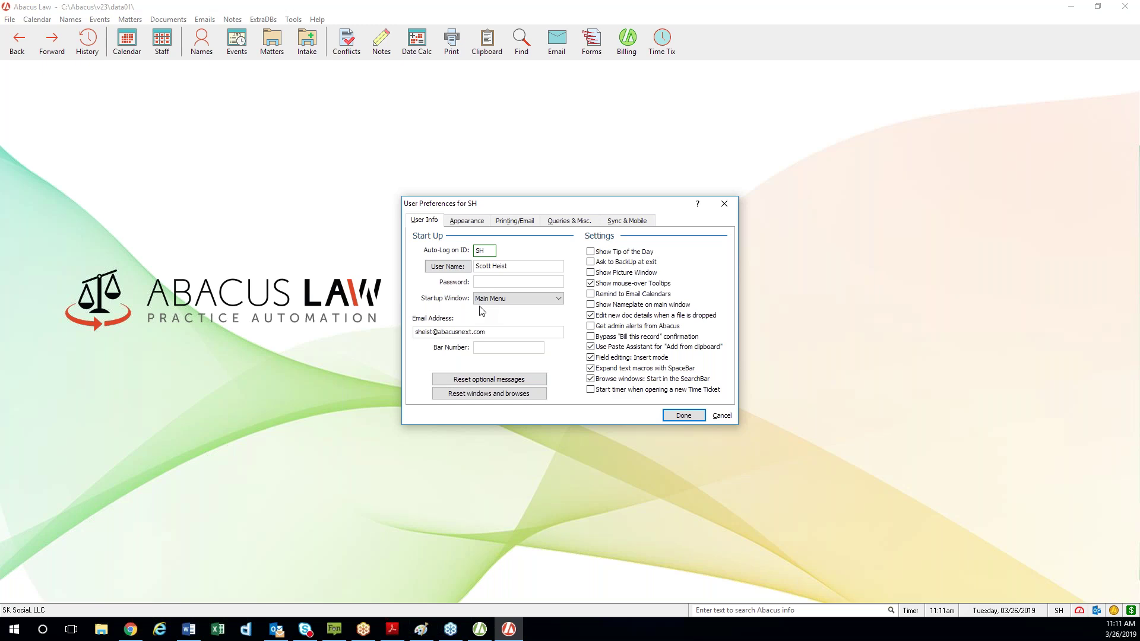
Check the Appearance and Printing/Email tabs, then confirm DIVORCE is still the Matters screen
left_click(468, 222)
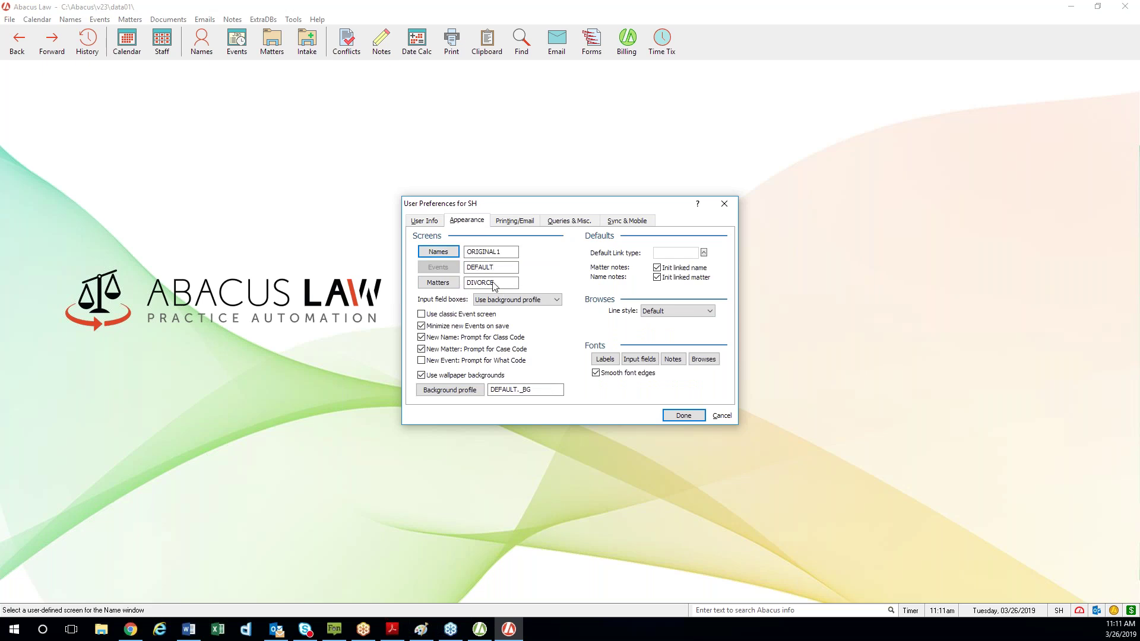
left_click(516, 222)
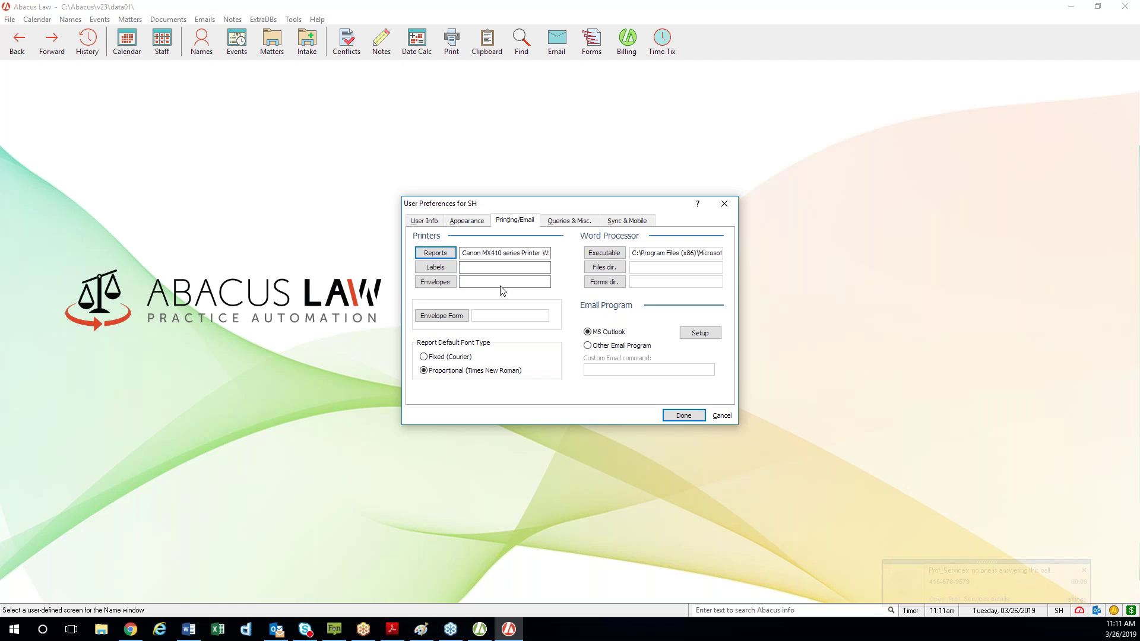
left_click(466, 222)
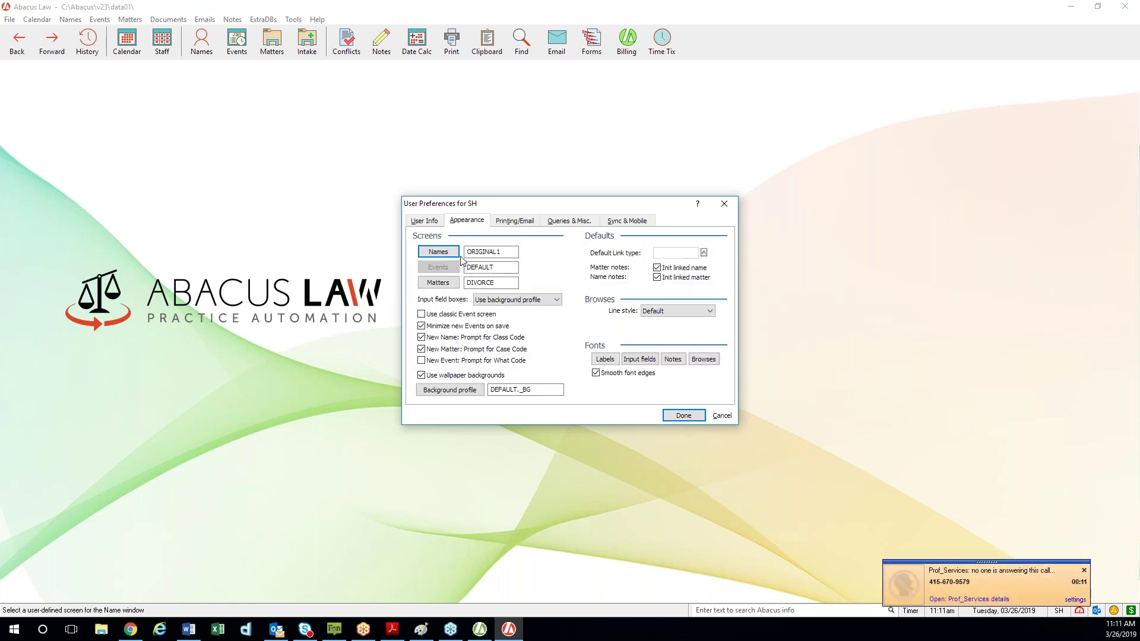
left_click(438, 283)
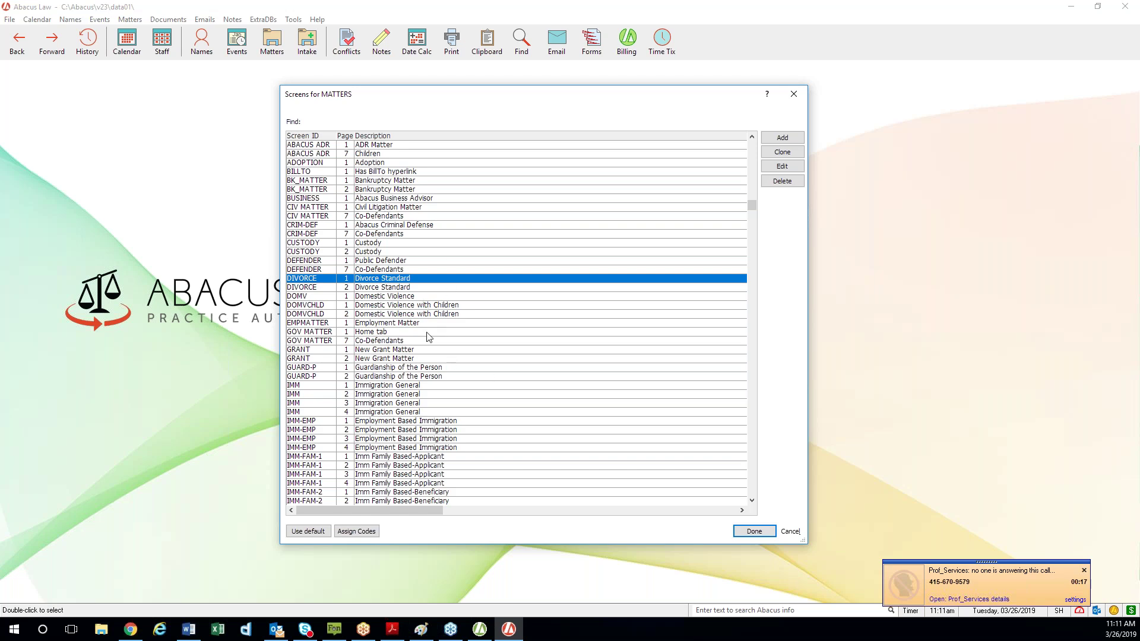
Choose DIVORCE (Divorce Standard) as the Matters screen and save the user preferences
key("Up")
key("Up")
key("Up")
key("Up")
key("Up")
key("Up")
key("Up")
key("Up")
key("Up")
key("Up")
key("Up")
key("Up")
key("Up")
key("Up")
key("Up")
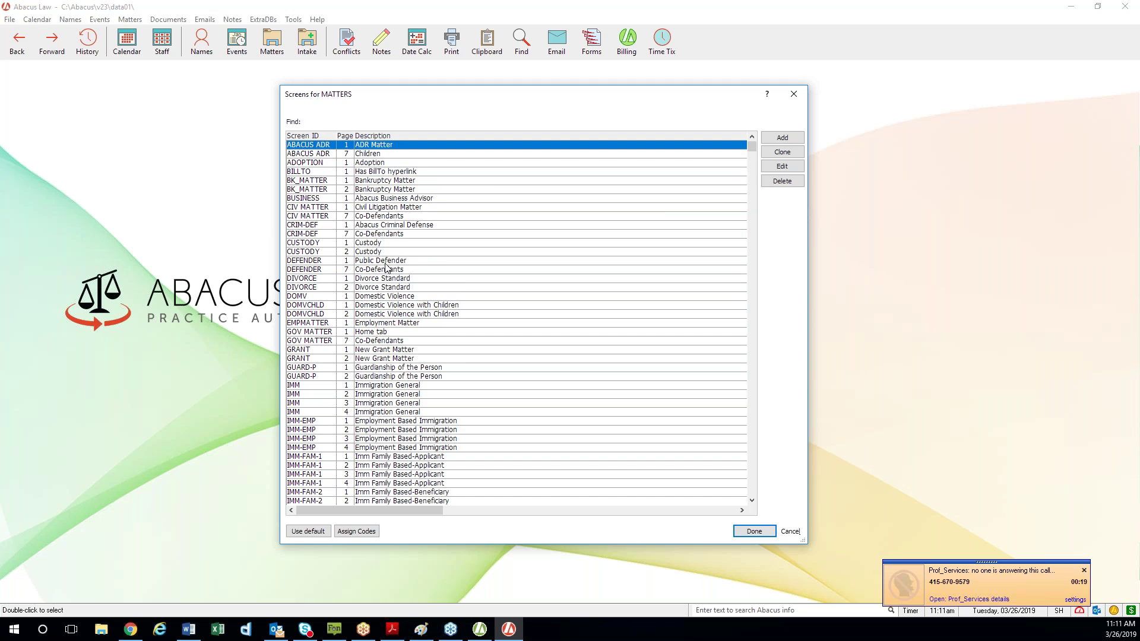
key("c")
left_click(386, 268)
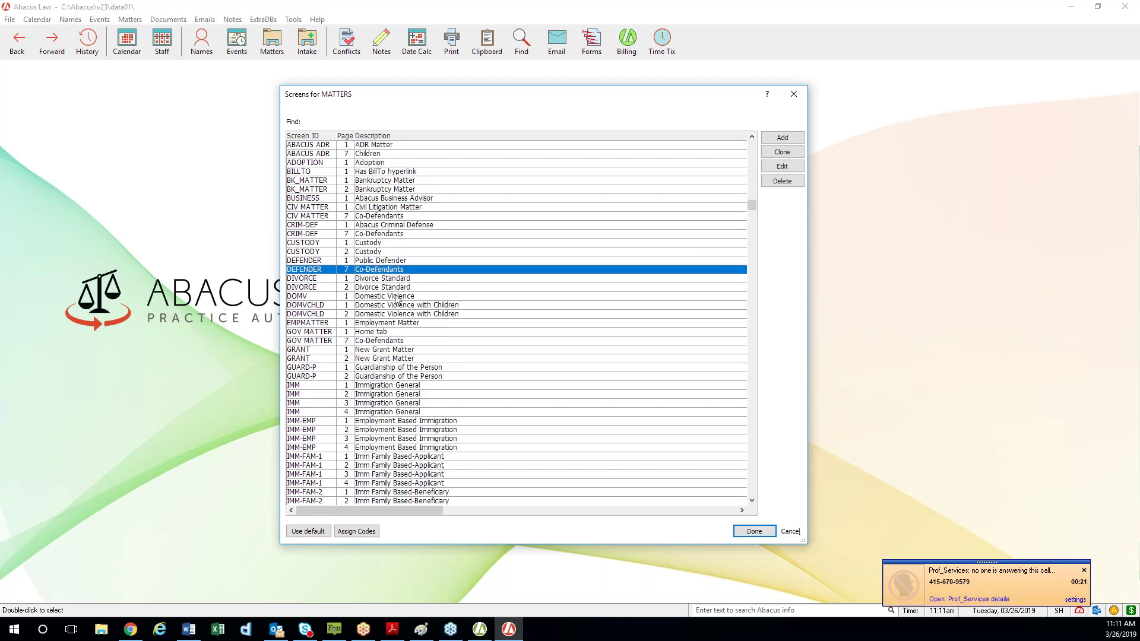
left_click(405, 279)
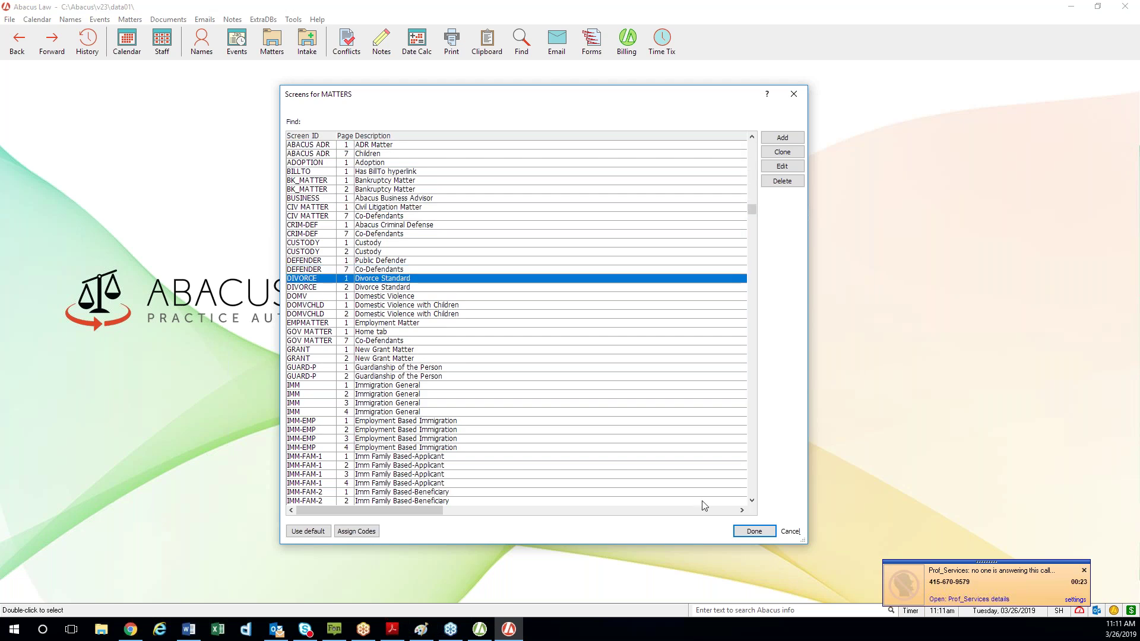
left_click(754, 531)
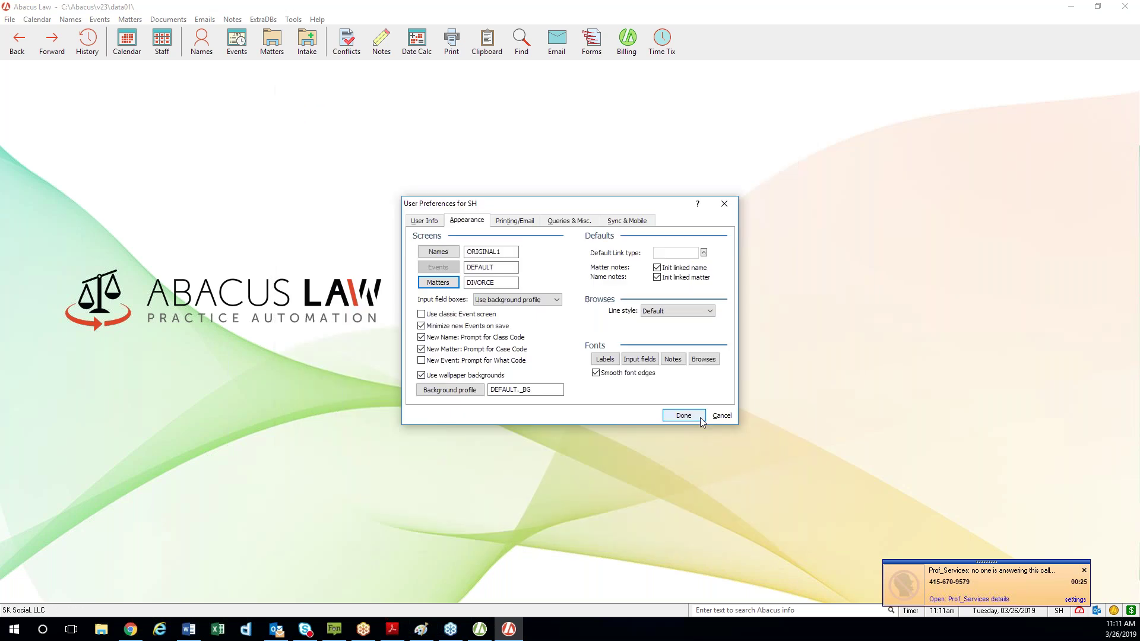
left_click(684, 416)
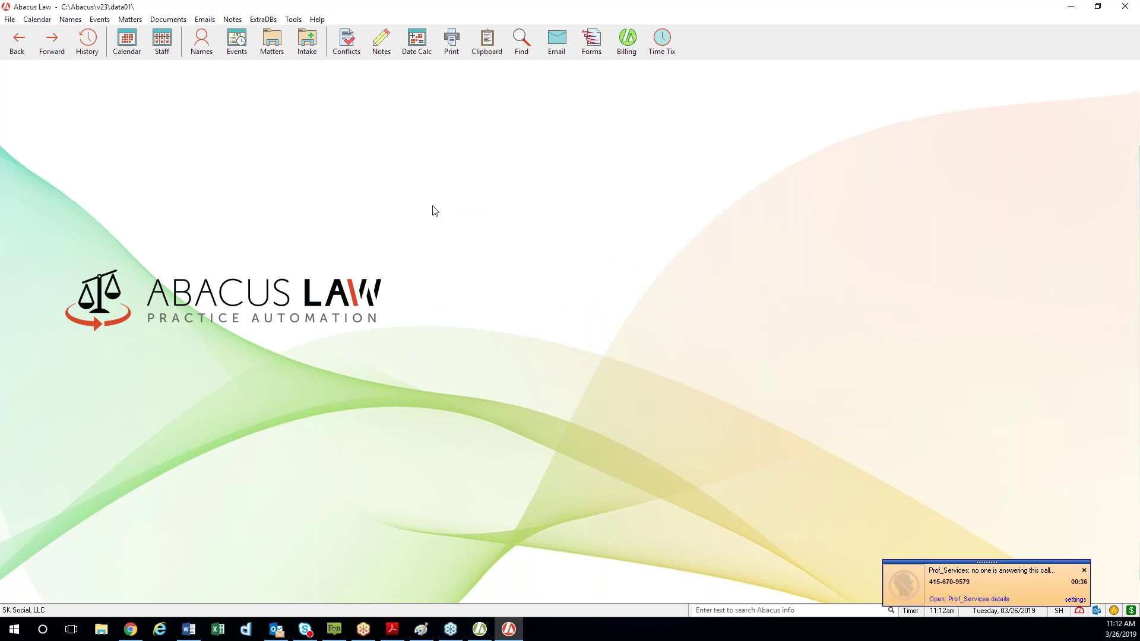
left_click(272, 42)
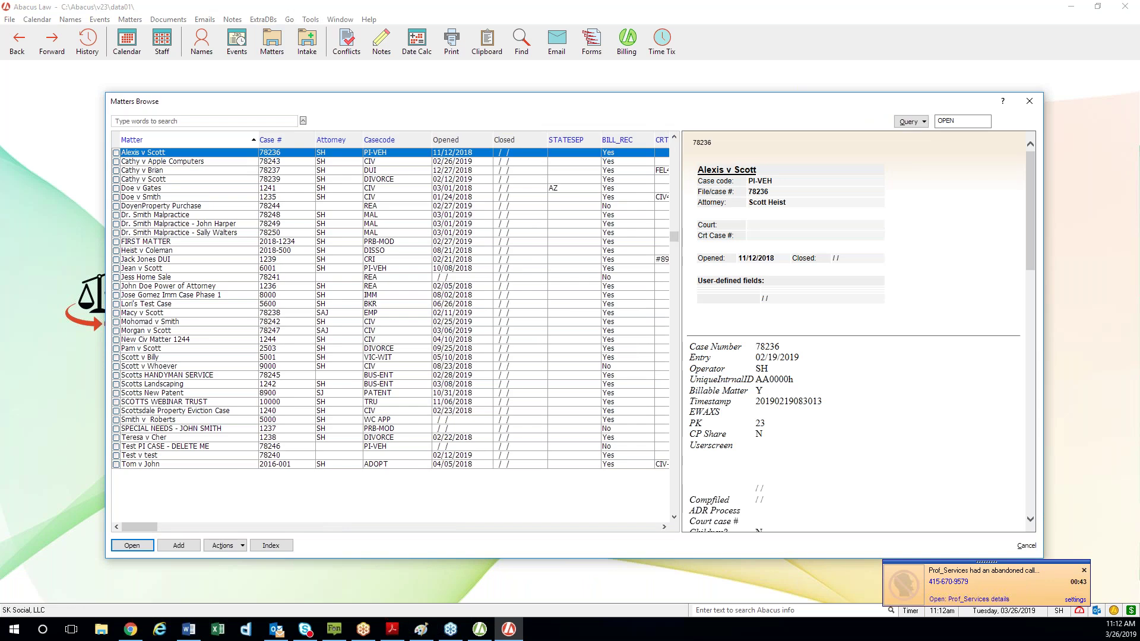
key("Return")
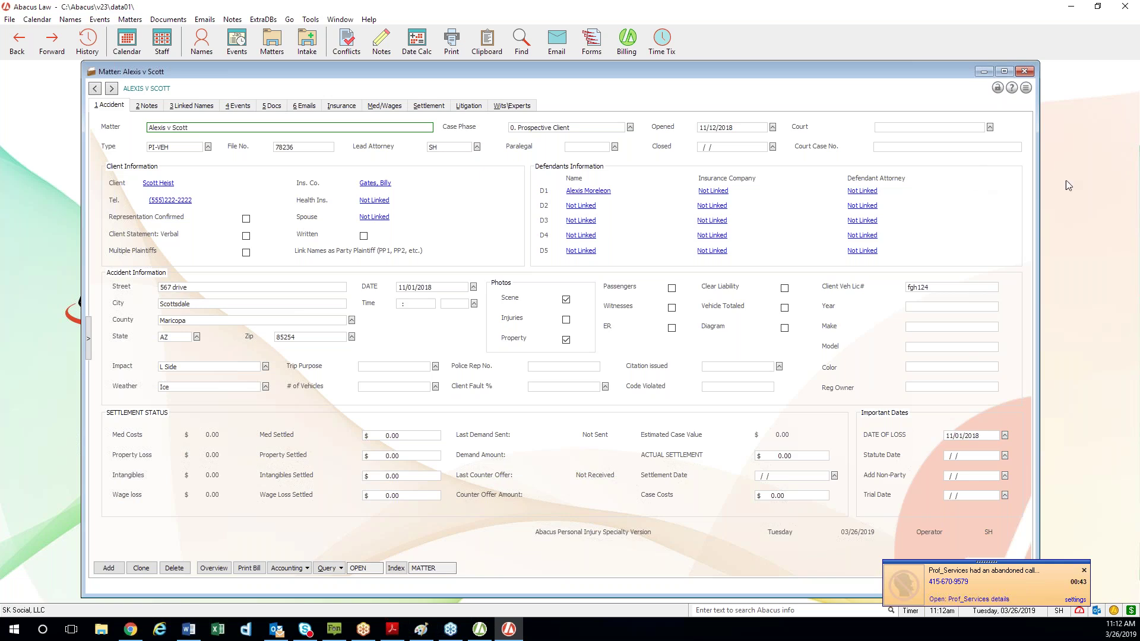
left_click(1024, 71)
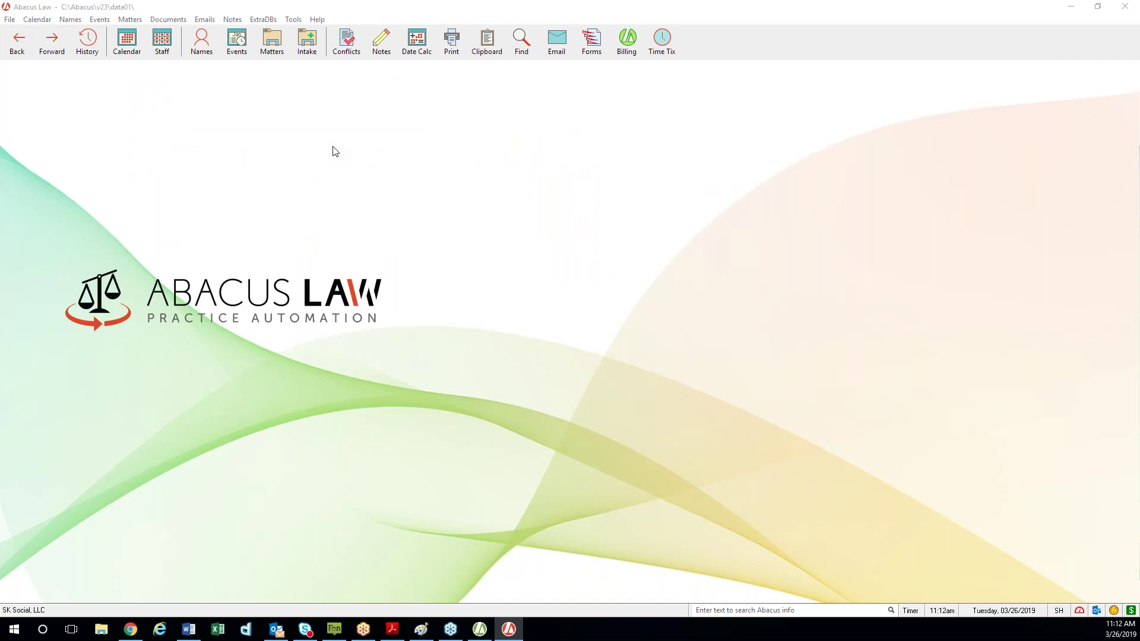
Reopen User Preferences from the setup menu and show its appearance settings
left_click(9, 20)
mouse_move(76, 45)
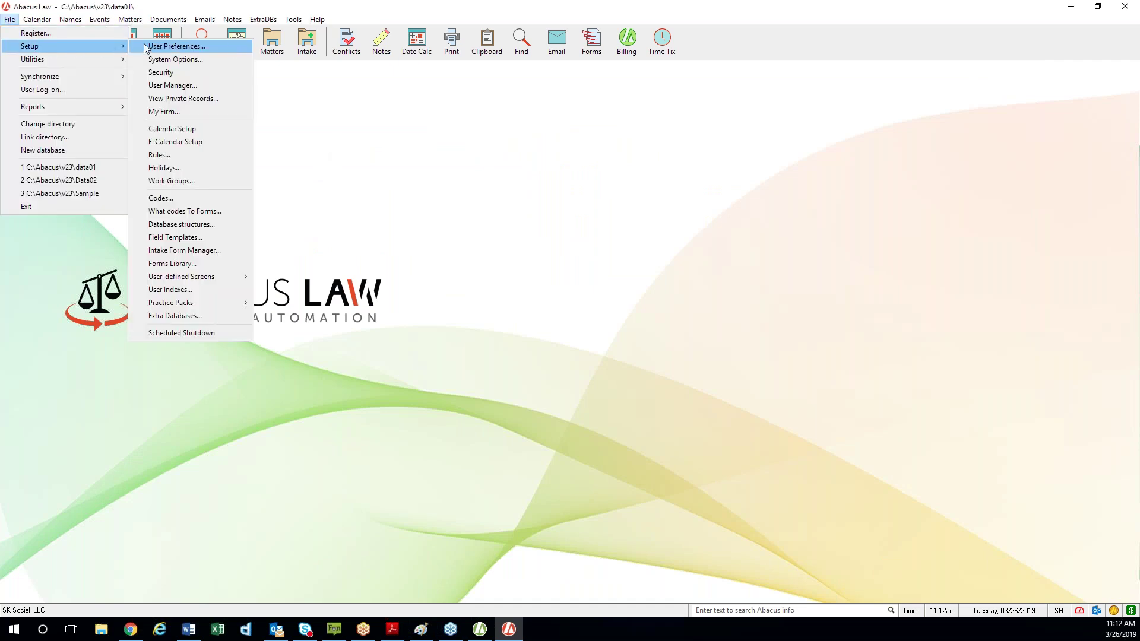
left_click(223, 45)
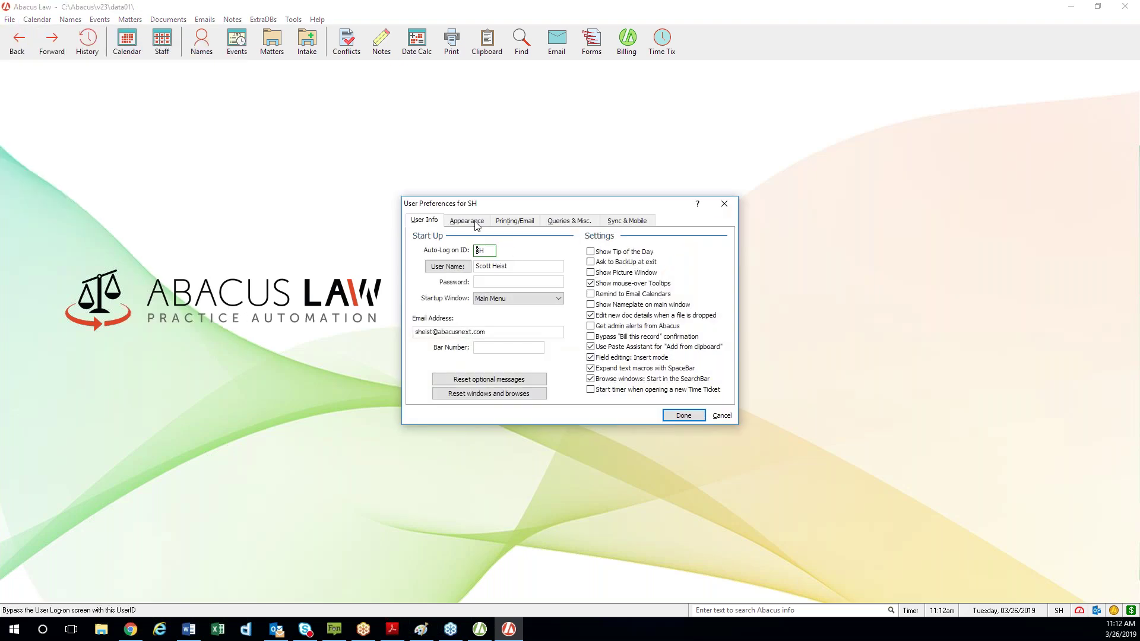
left_click(467, 221)
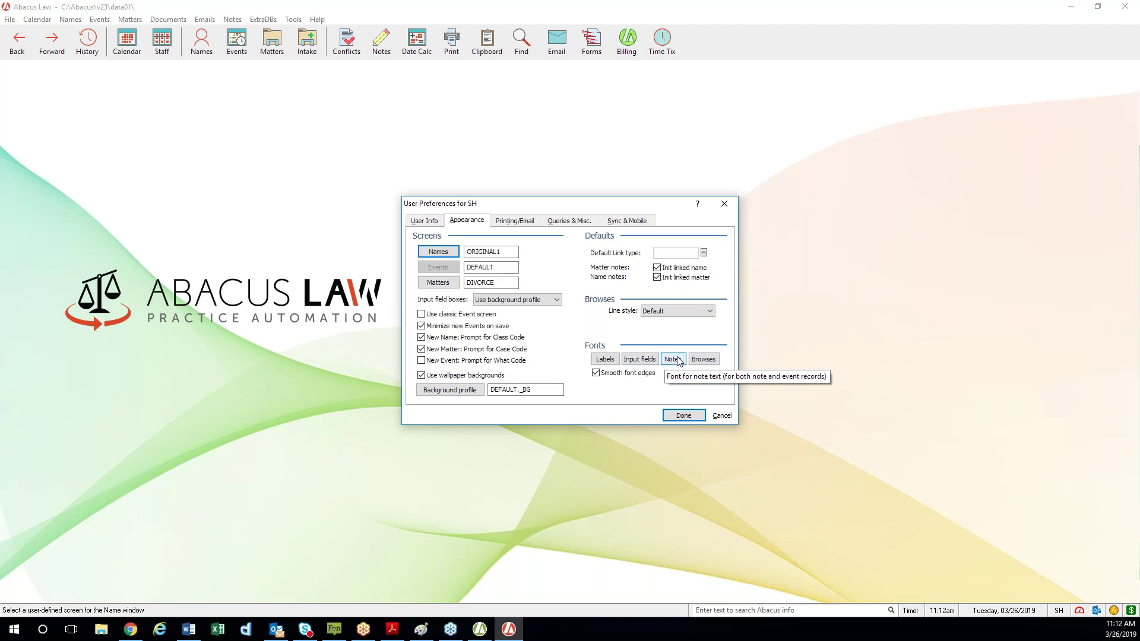
Dismiss the label font chooser, answer the clear-setting prompt, and save the preferences
left_click(605, 360)
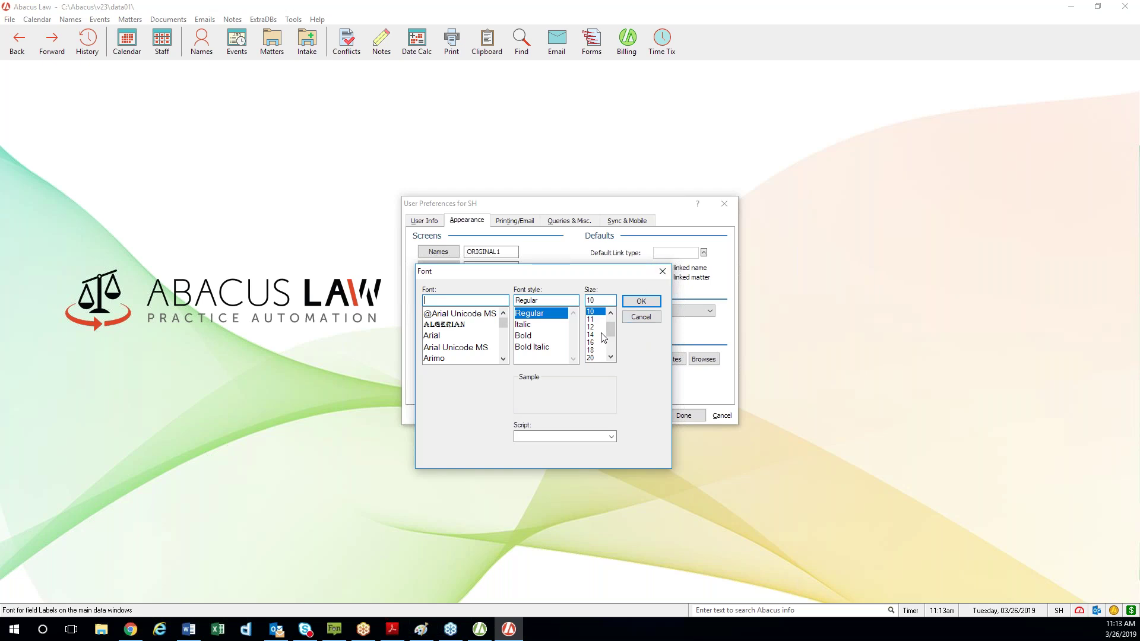
left_click(663, 271)
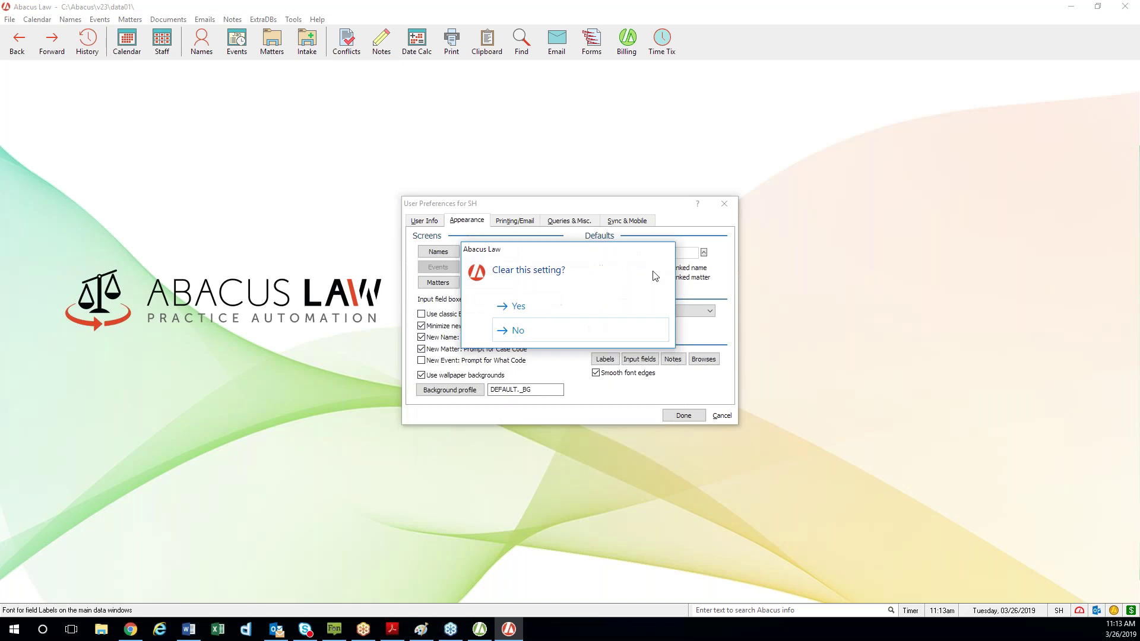
left_click(555, 312)
left_click(683, 416)
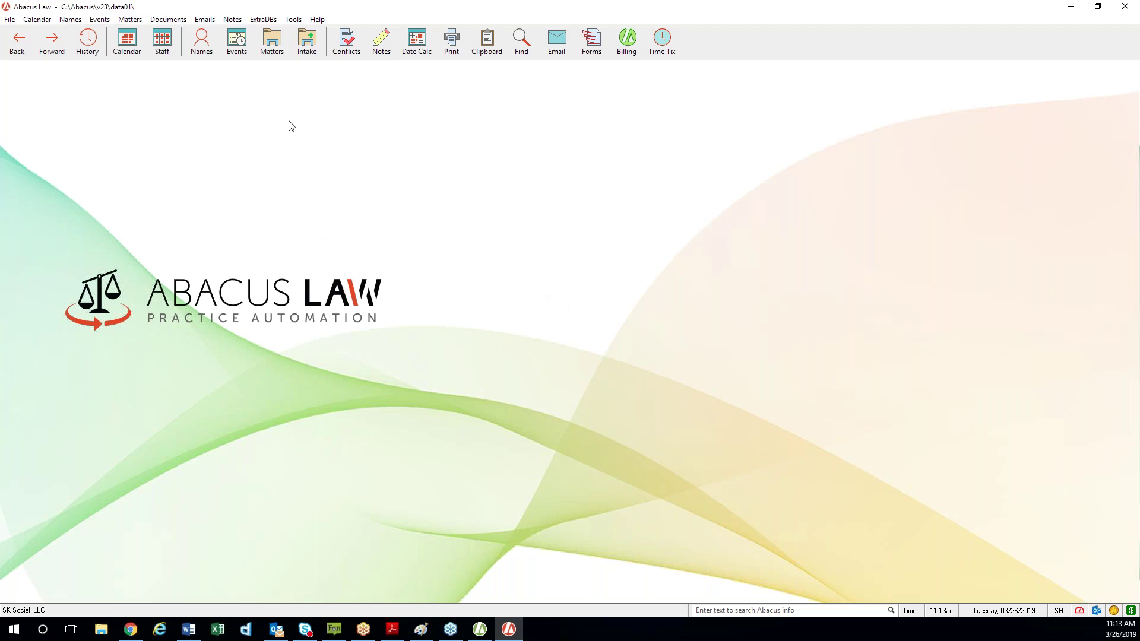
Open Matters Browse, filtered by the OPEN query, and show its Query options
left_click(275, 52)
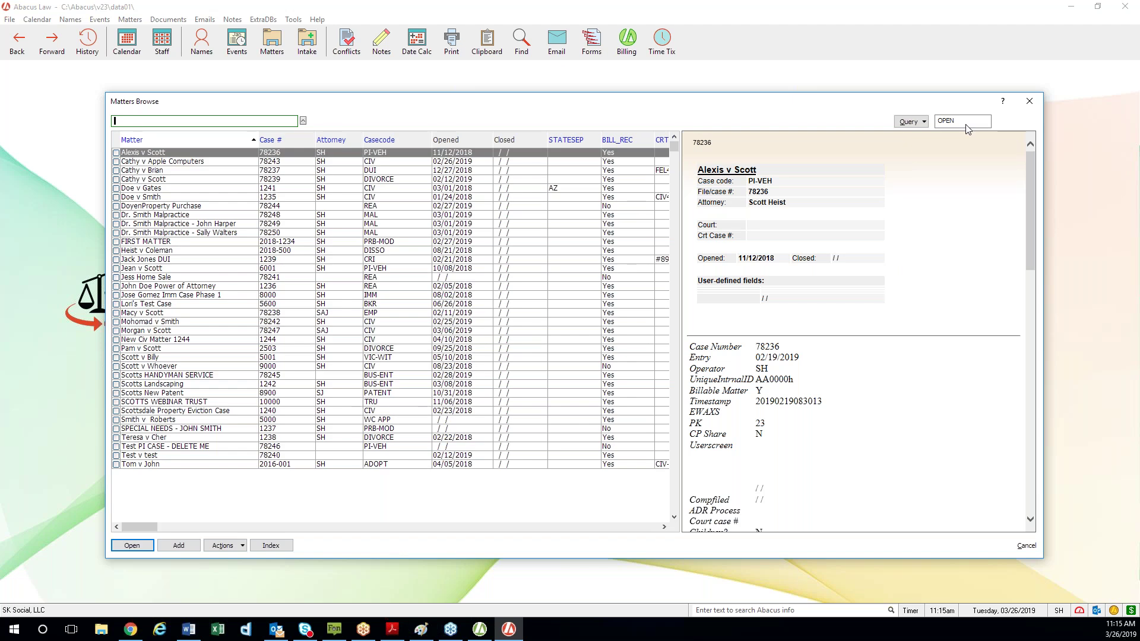
left_click(924, 123)
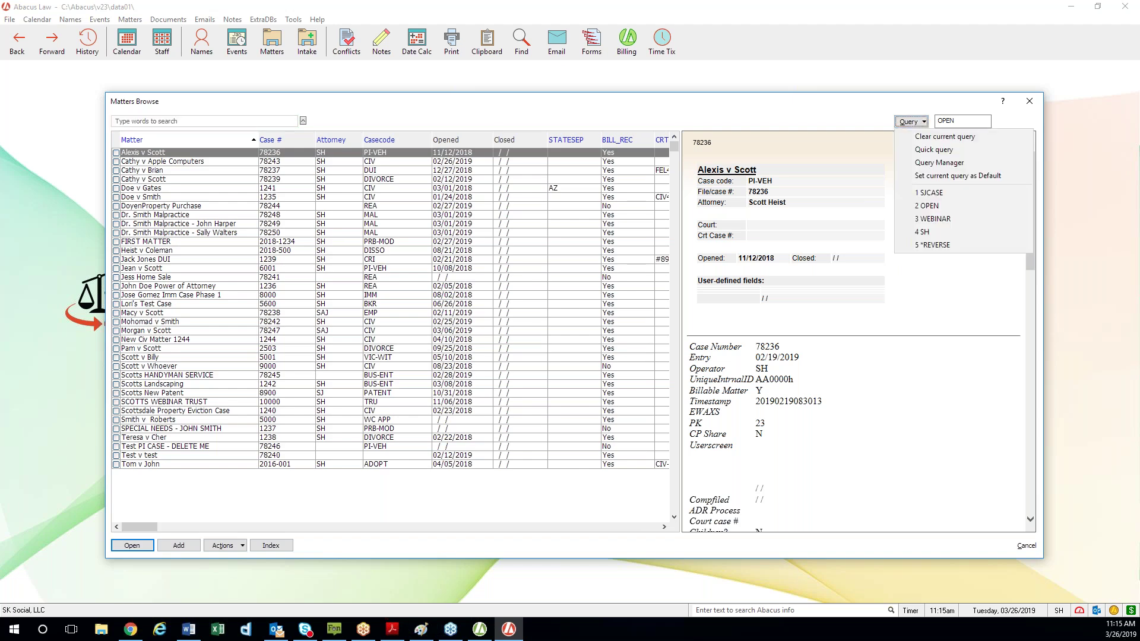
Apply the SH query (Cases for SH Only) as the only query, going to the first record
left_click(974, 164)
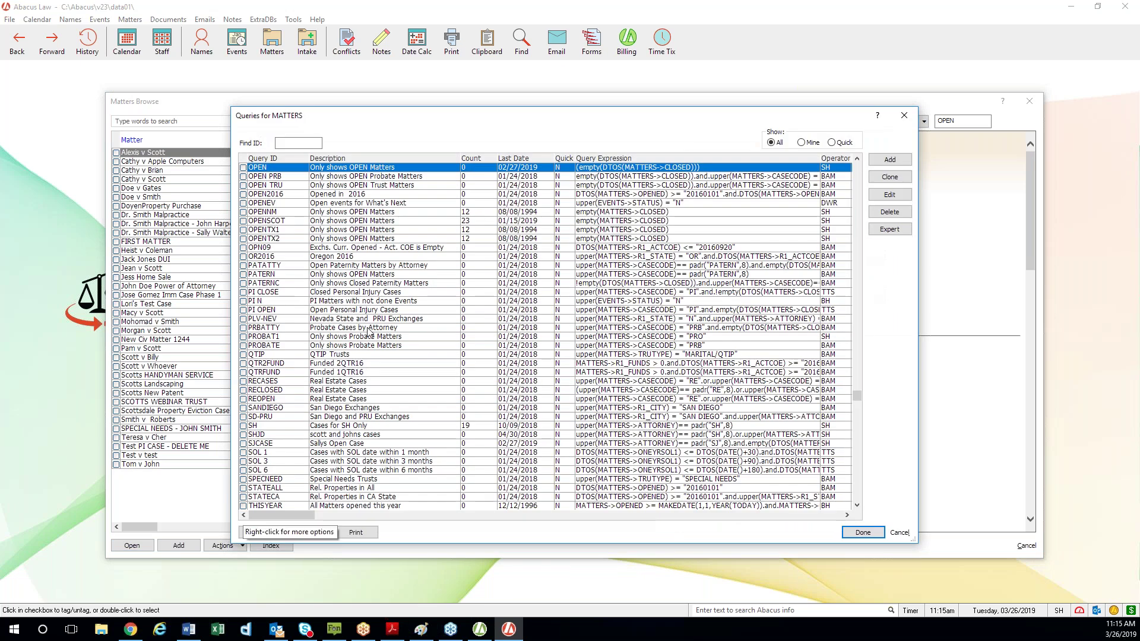
left_click(272, 426)
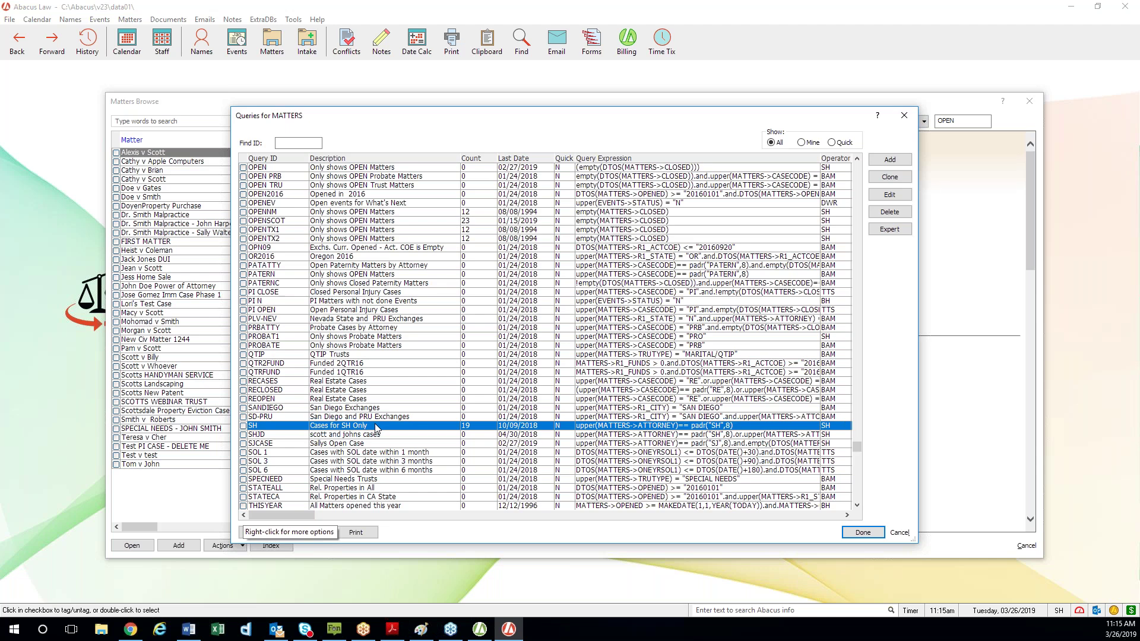
left_click(243, 425)
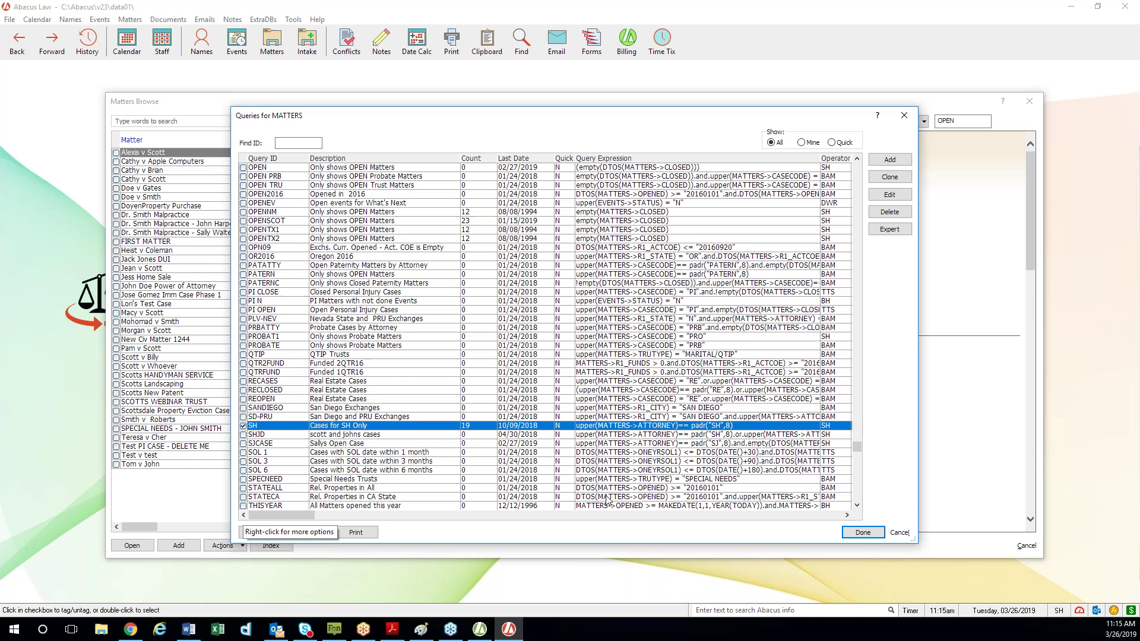
left_click(861, 533)
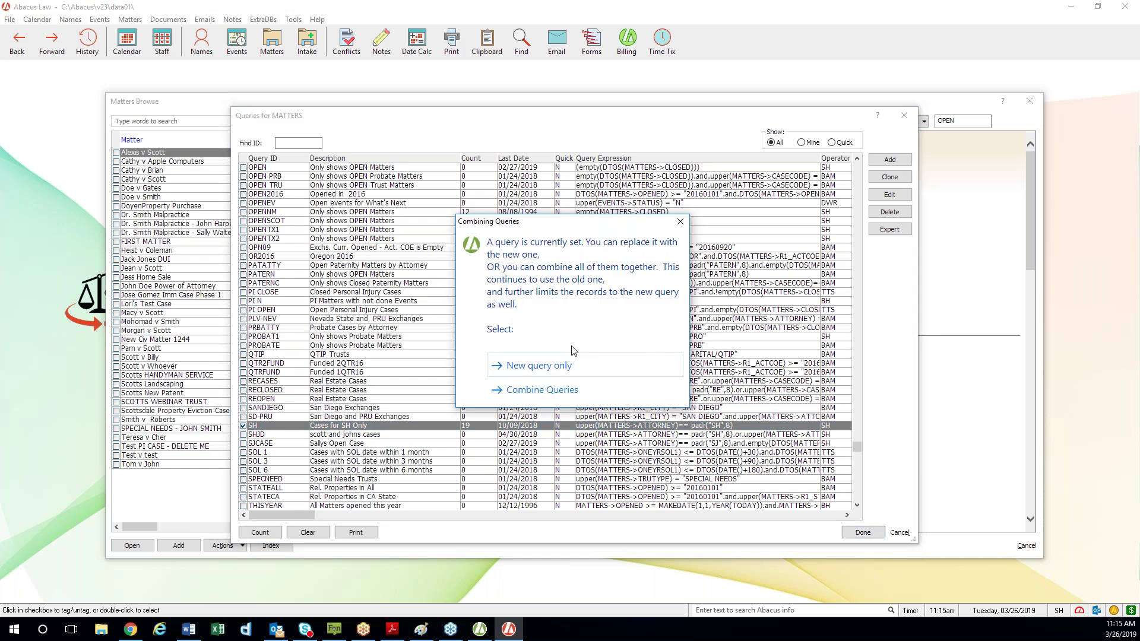
left_click(568, 365)
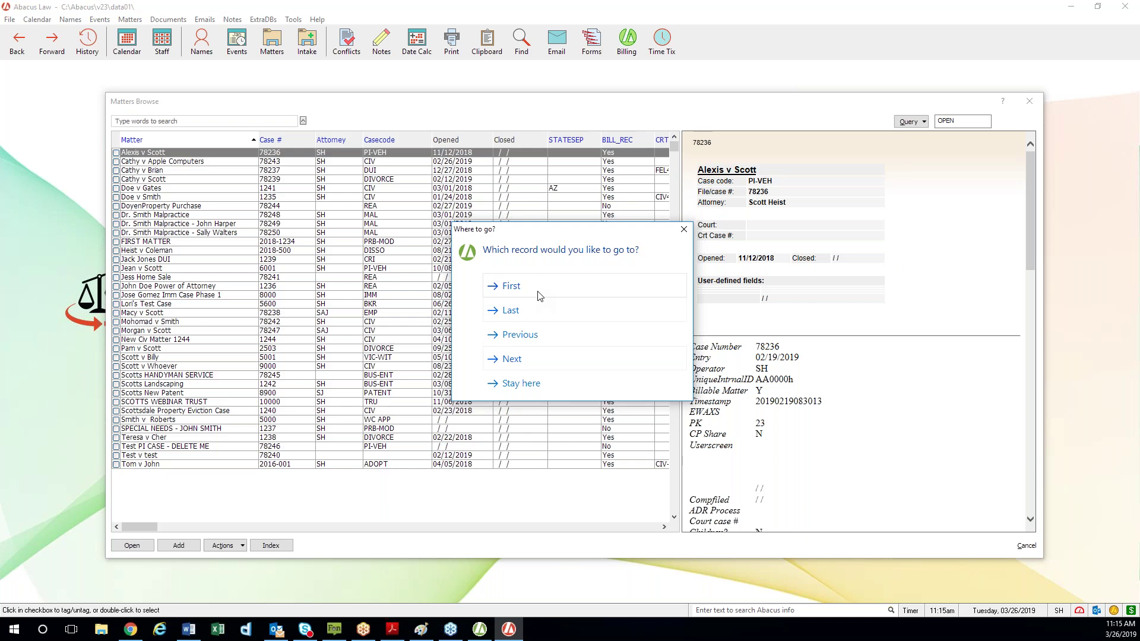
left_click(504, 287)
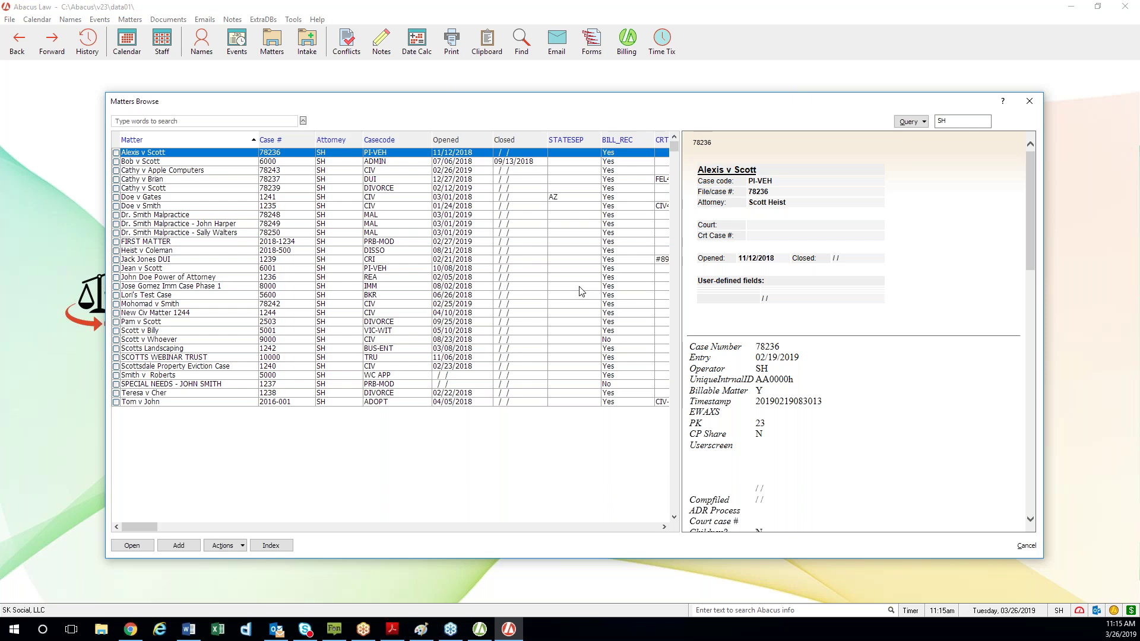
Set SH as the default Matters query, then close and reopen Matters Browse to verify
left_click(923, 123)
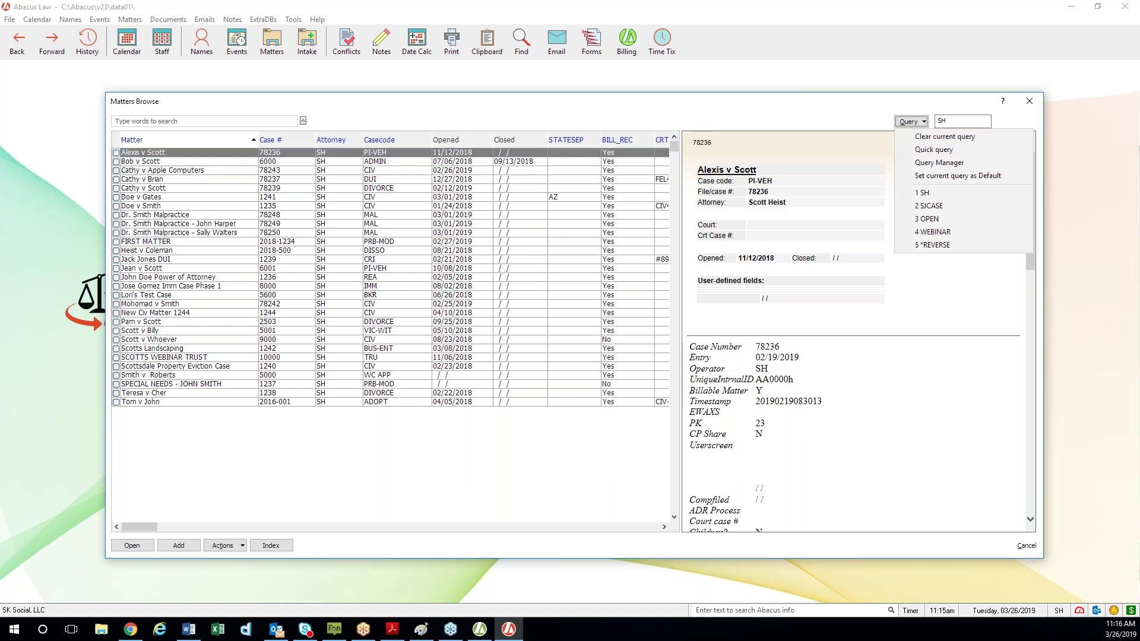
left_click(982, 177)
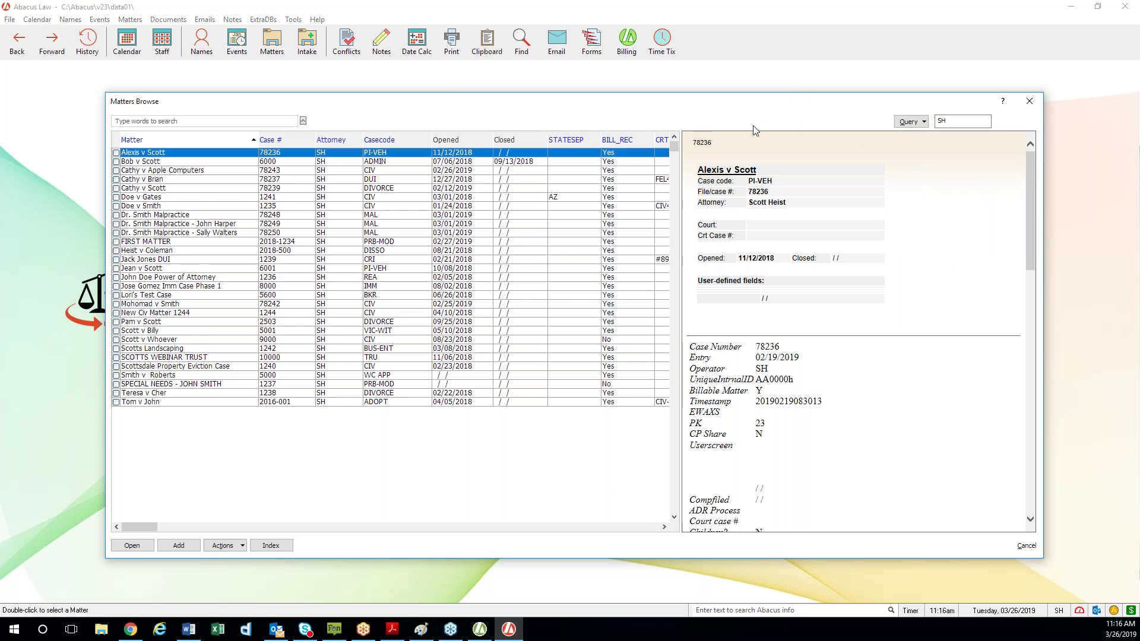
left_click(1038, 112)
left_click(272, 42)
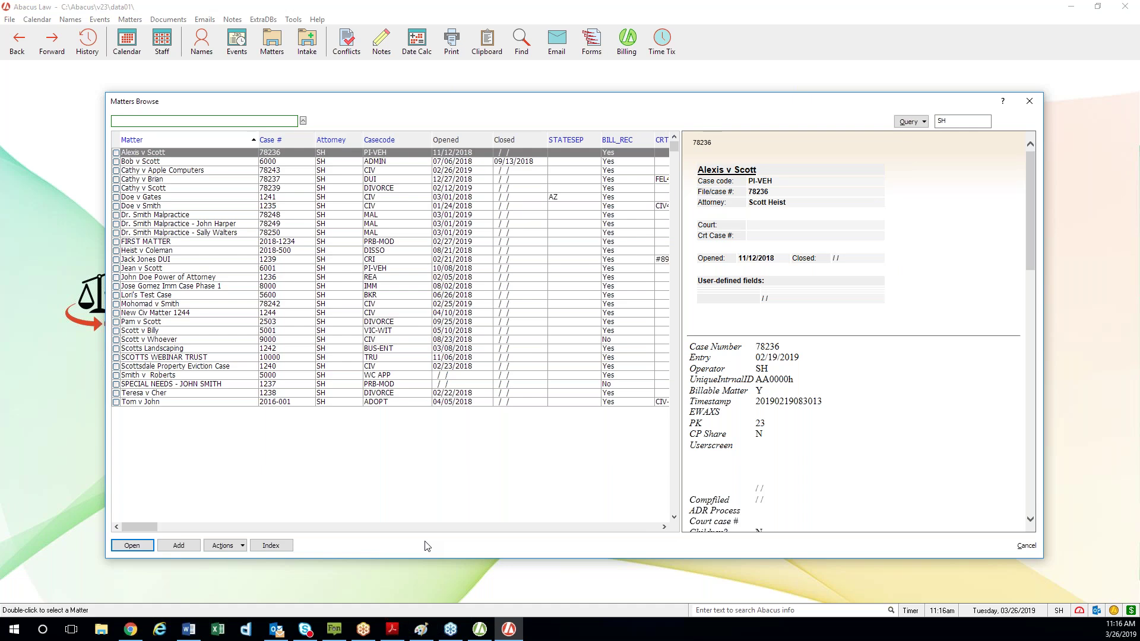
left_click(925, 123)
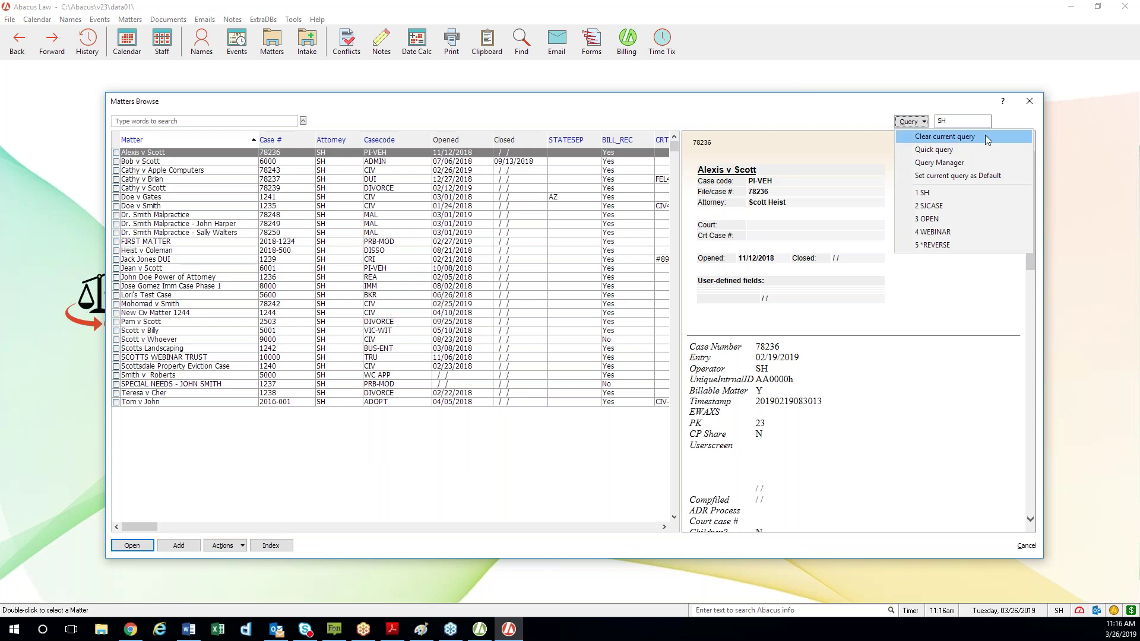
left_click(986, 138)
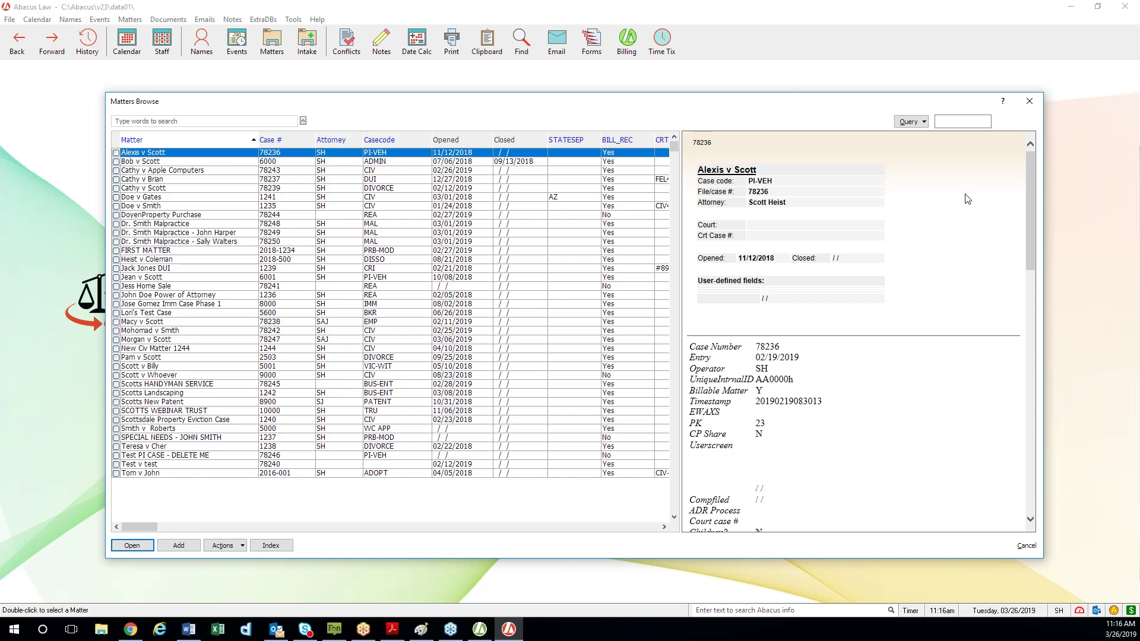
left_click(910, 121)
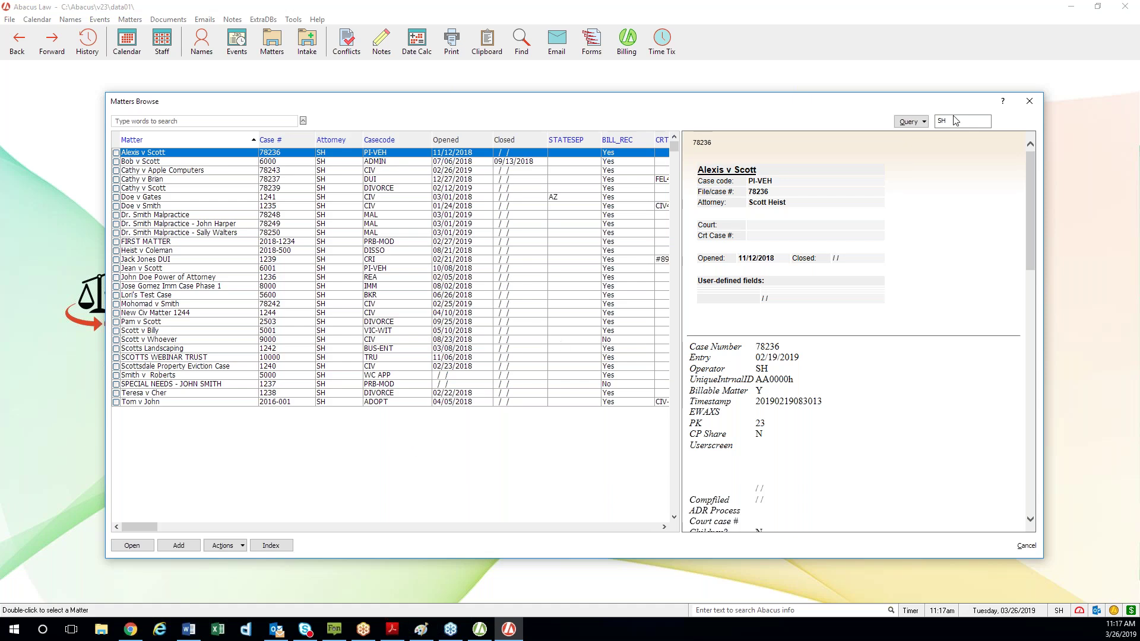
Find the OPEN query via 'OP' in Query Manager and apply it alone, going to the first record
left_click(908, 121)
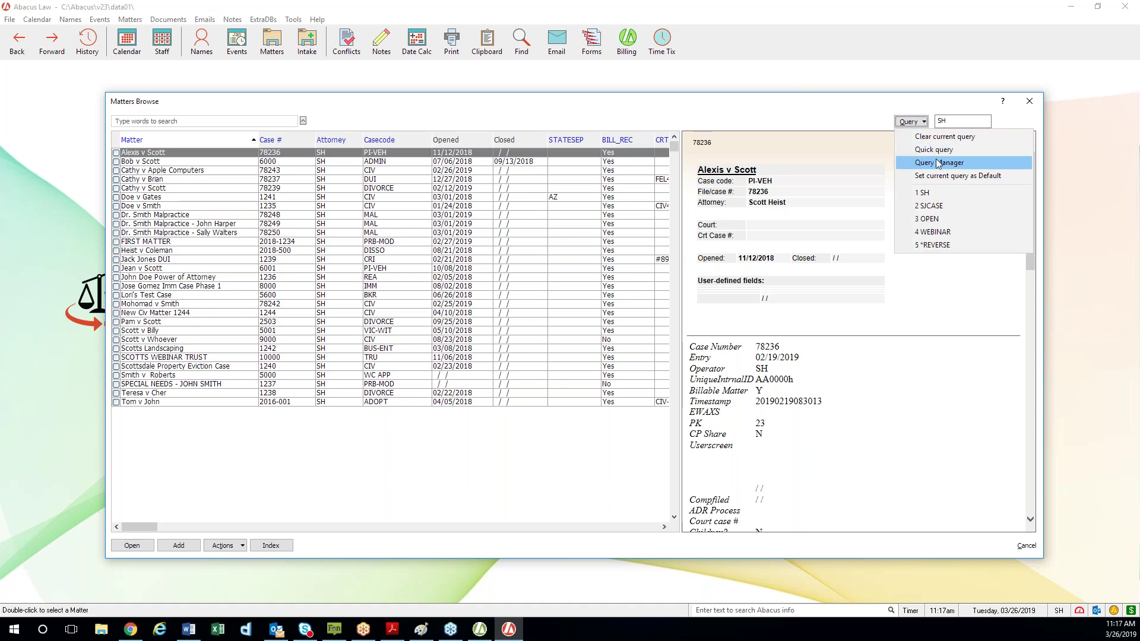
left_click(972, 166)
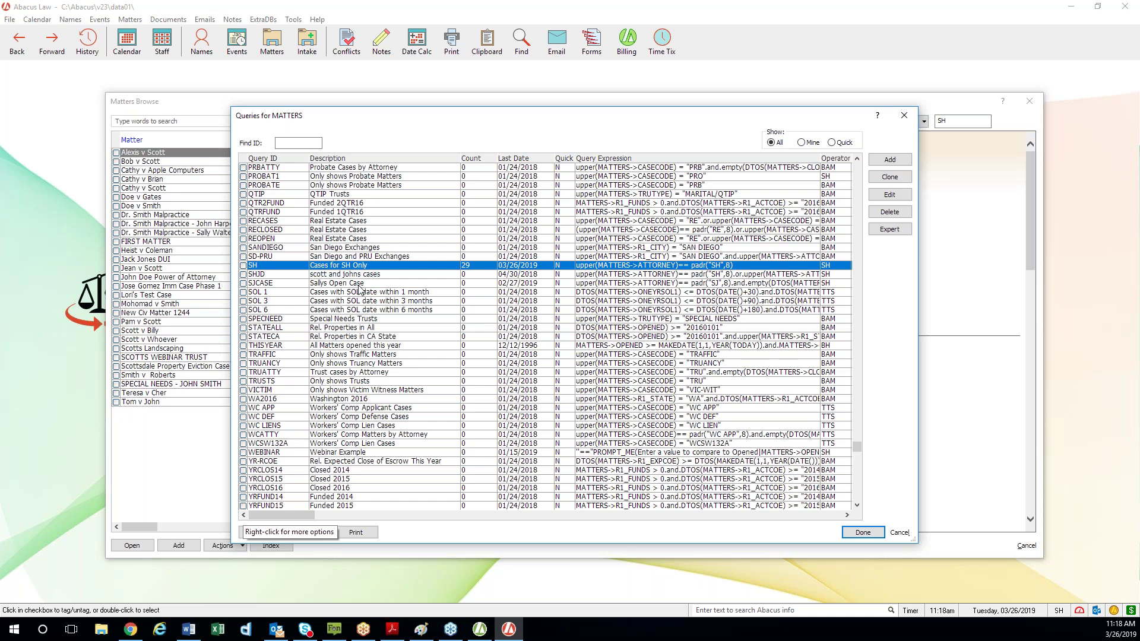
type("OP")
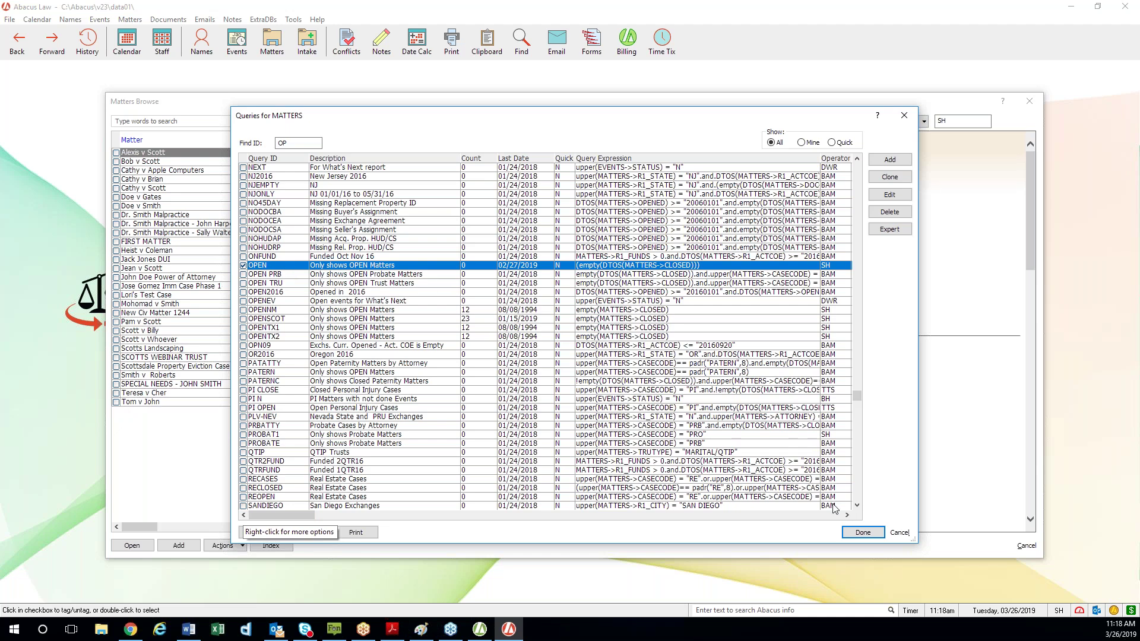
left_click(850, 531)
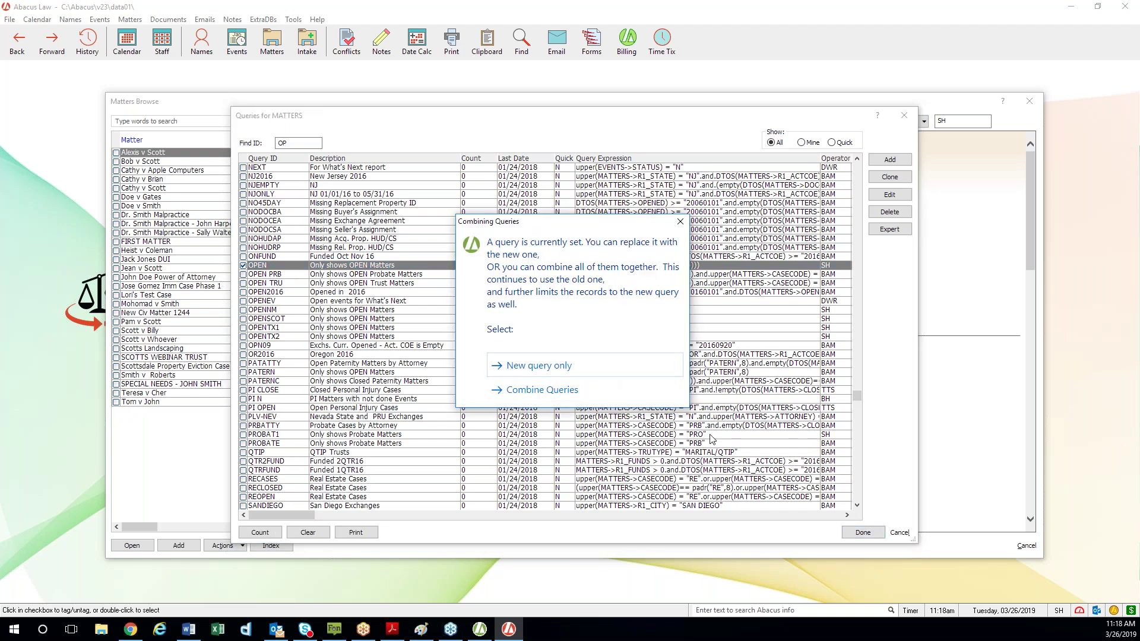
left_click(589, 365)
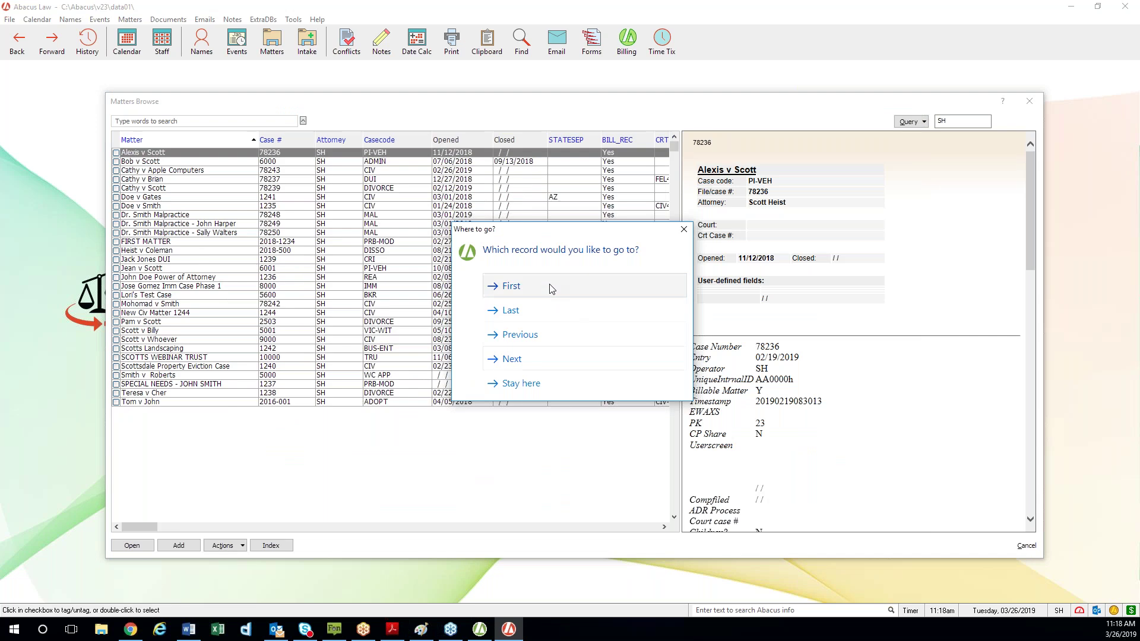
left_click(550, 287)
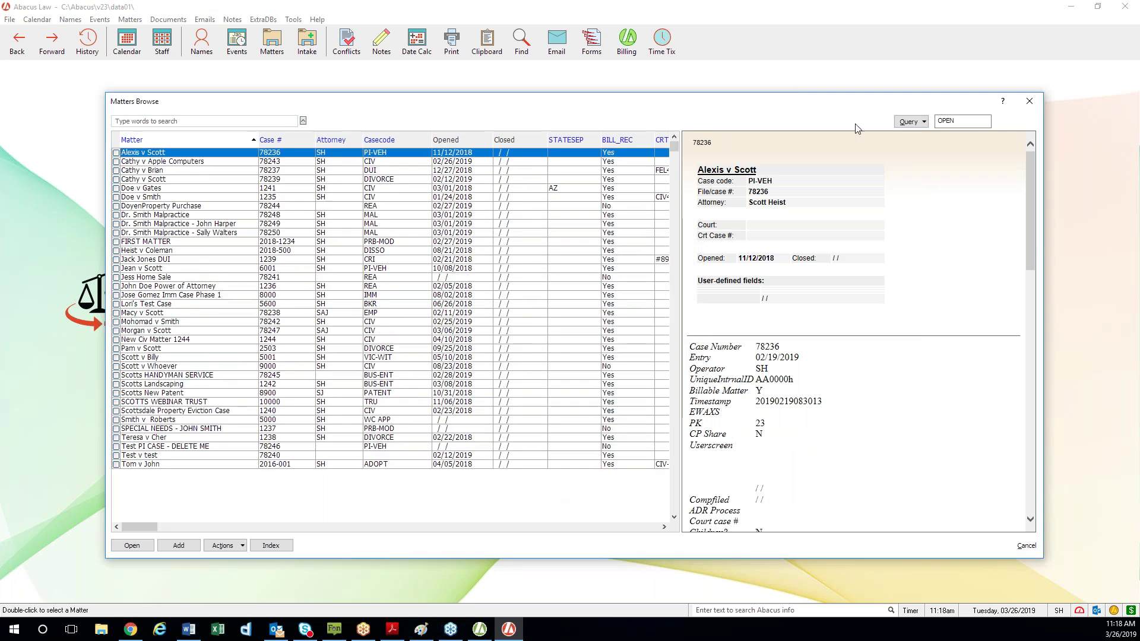
Make OPEN the default Matters query, then close the Matters Browse window
left_click(922, 122)
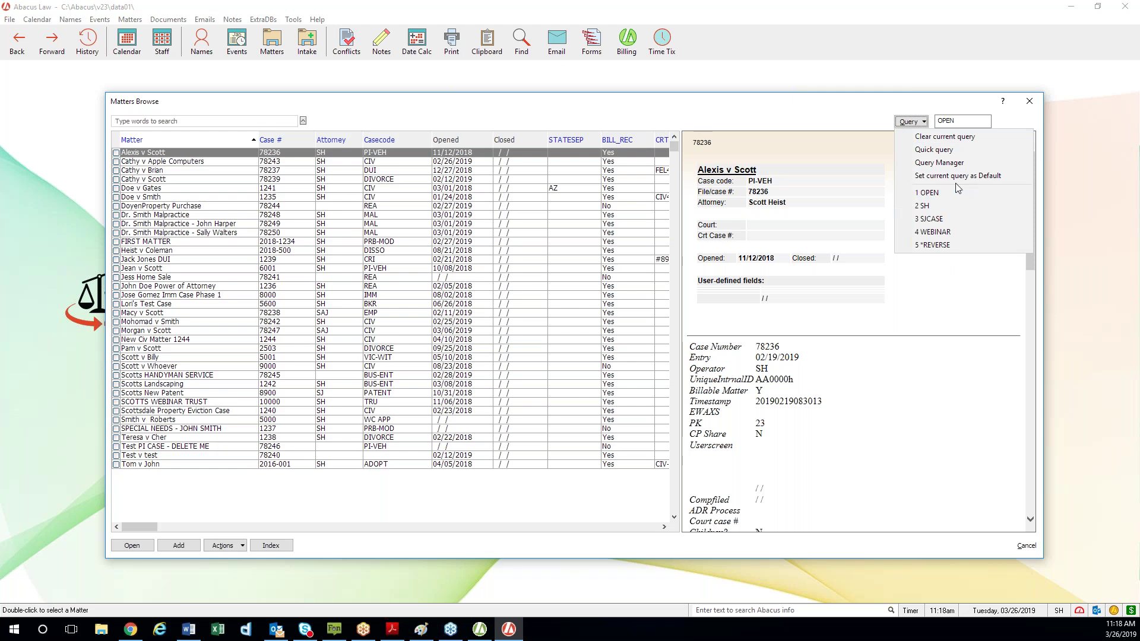
left_click(1017, 181)
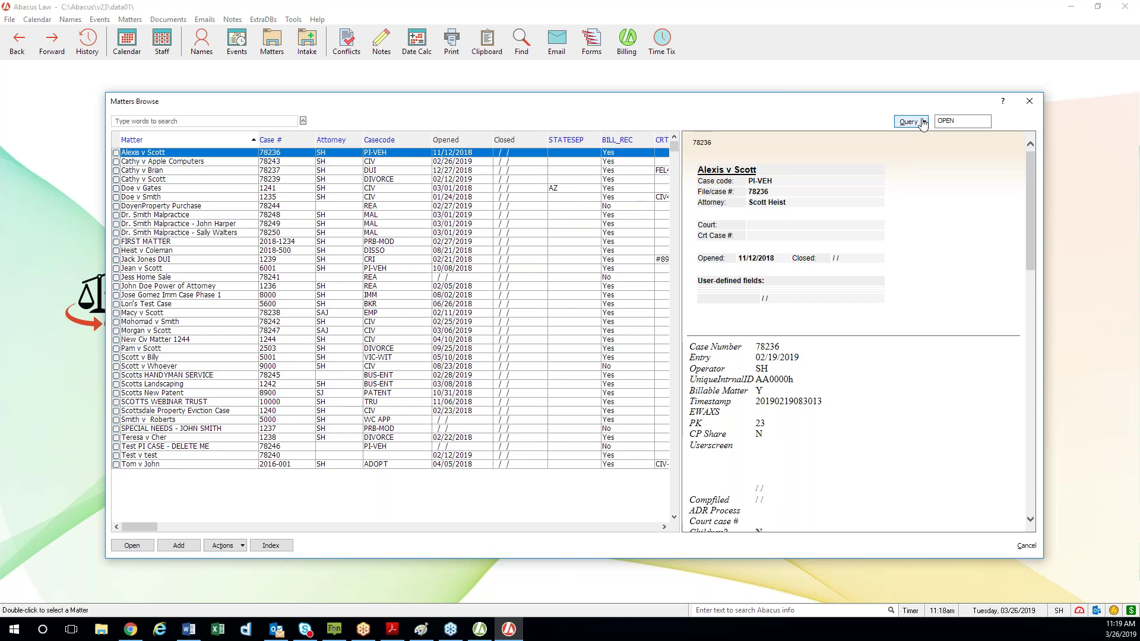
left_click(910, 121)
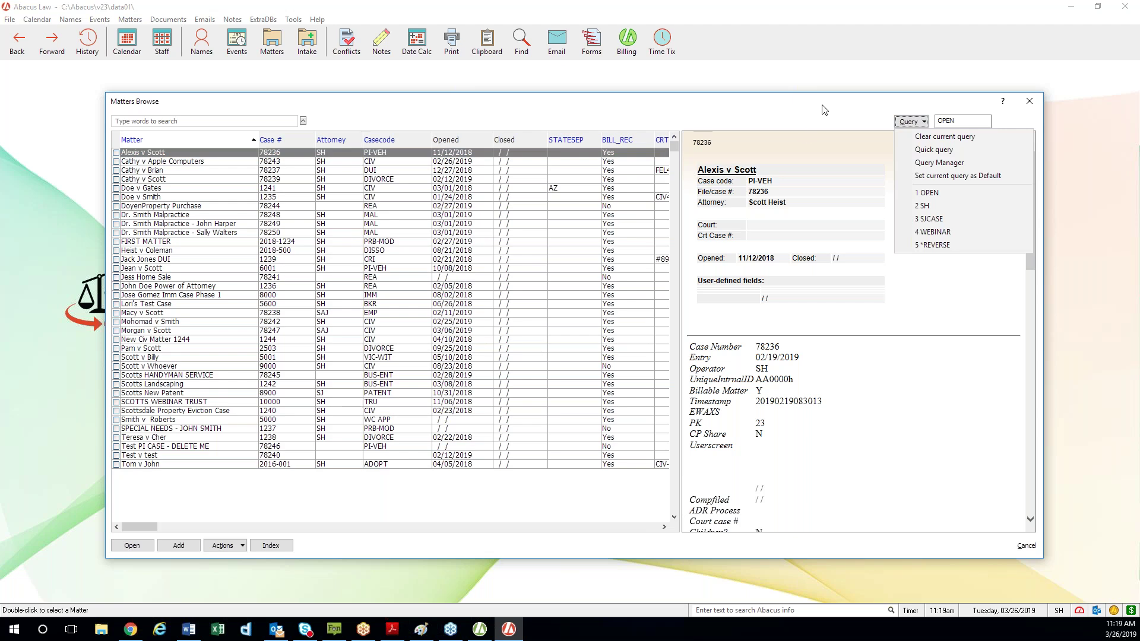
key("Escape")
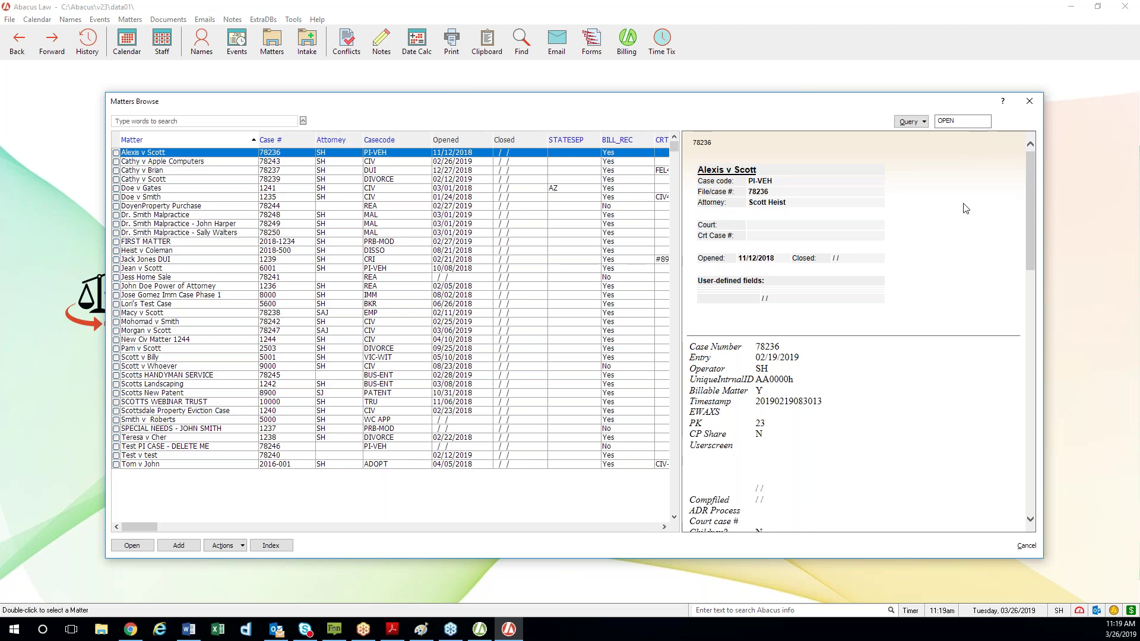
left_click(1031, 102)
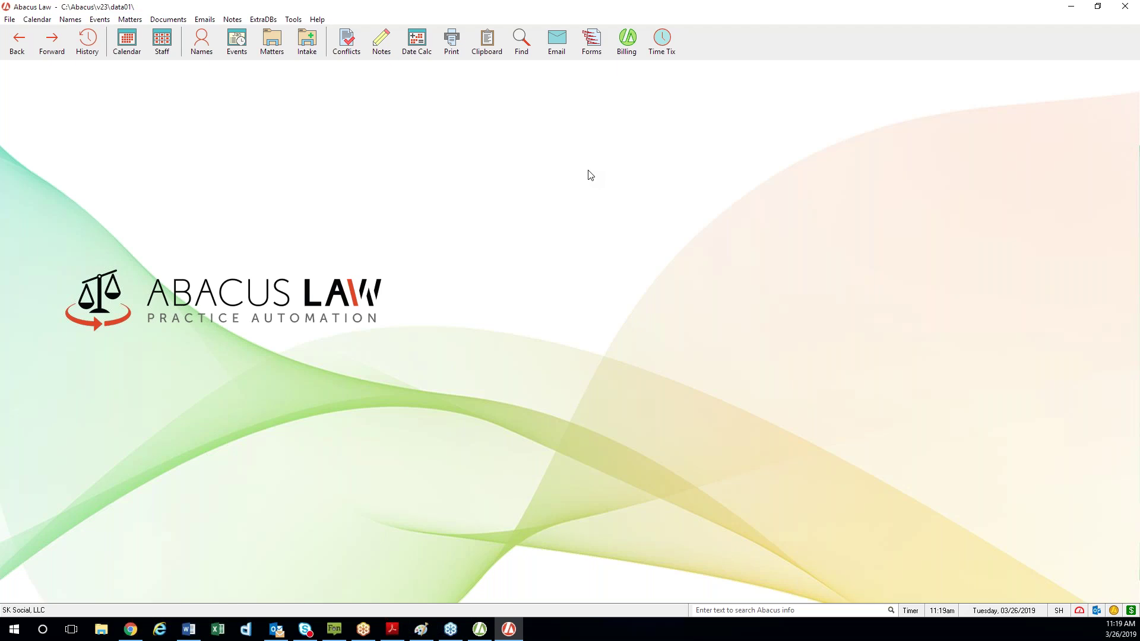
Open the Daily Organizer for March 26, 2019 and its Who Setup for Calendars
left_click(133, 56)
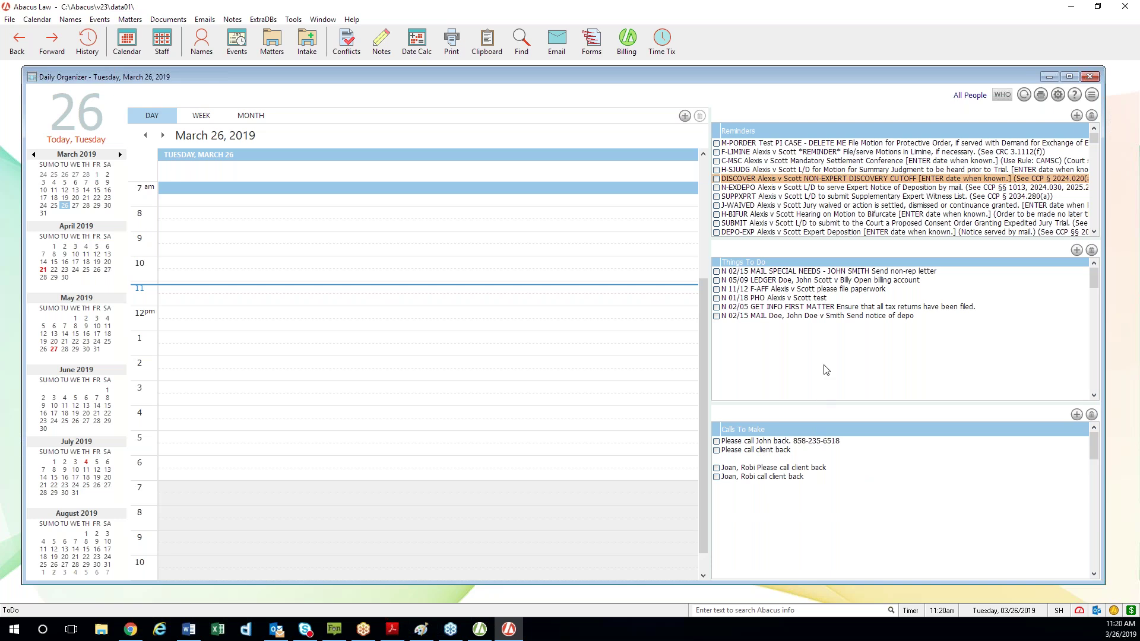
left_click(1003, 96)
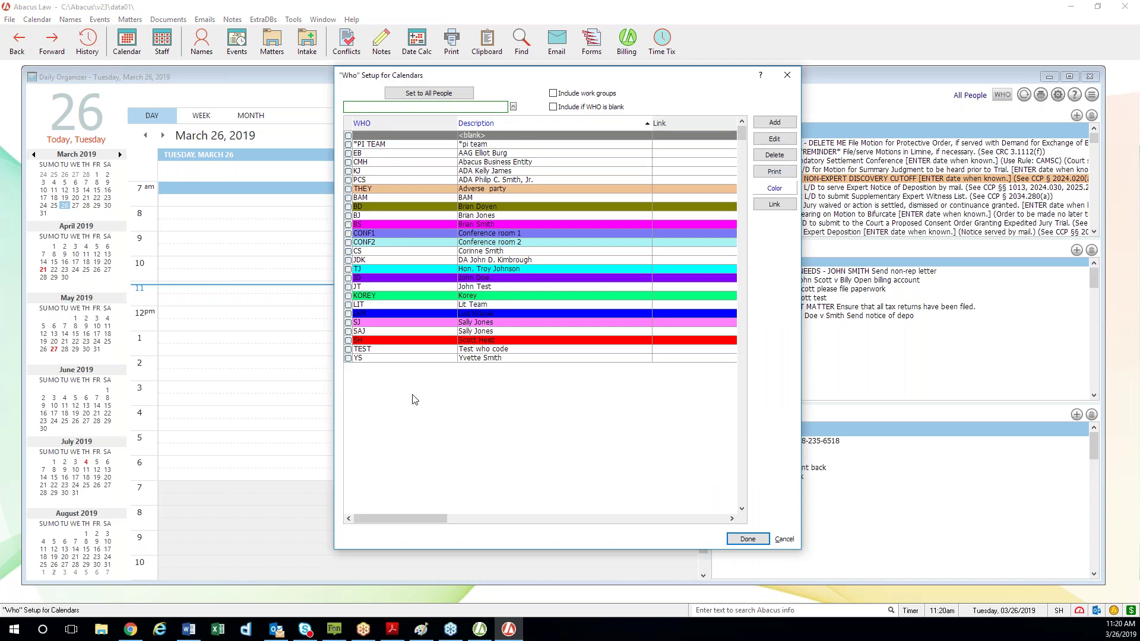
Tick SH in Who Setup so the organizer shows only SH's items
left_click(348, 340)
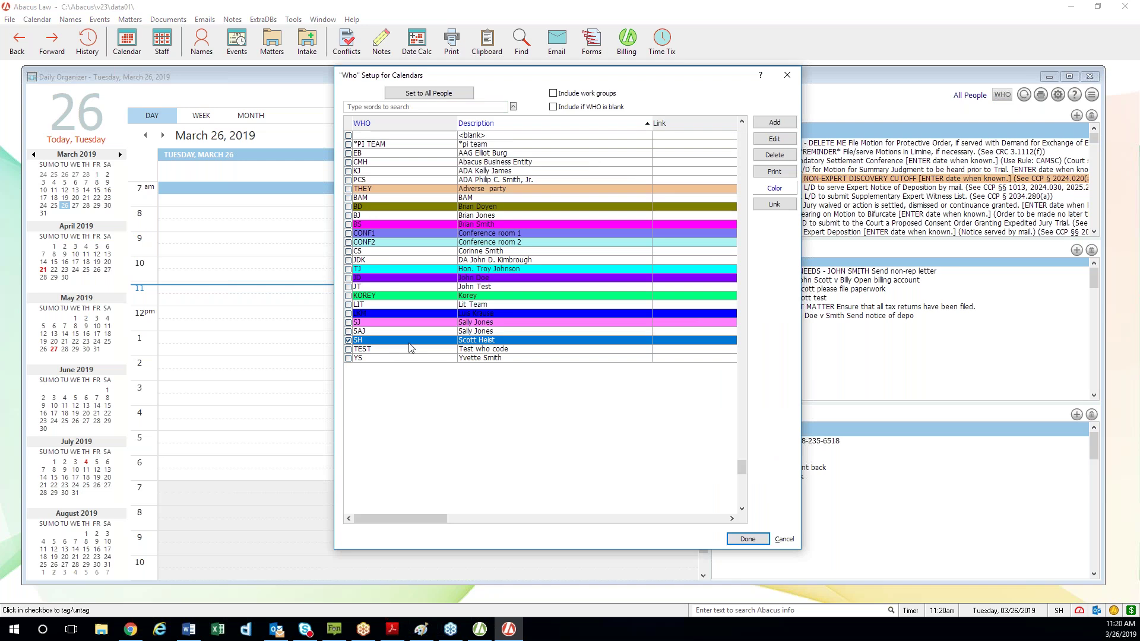
left_click(766, 538)
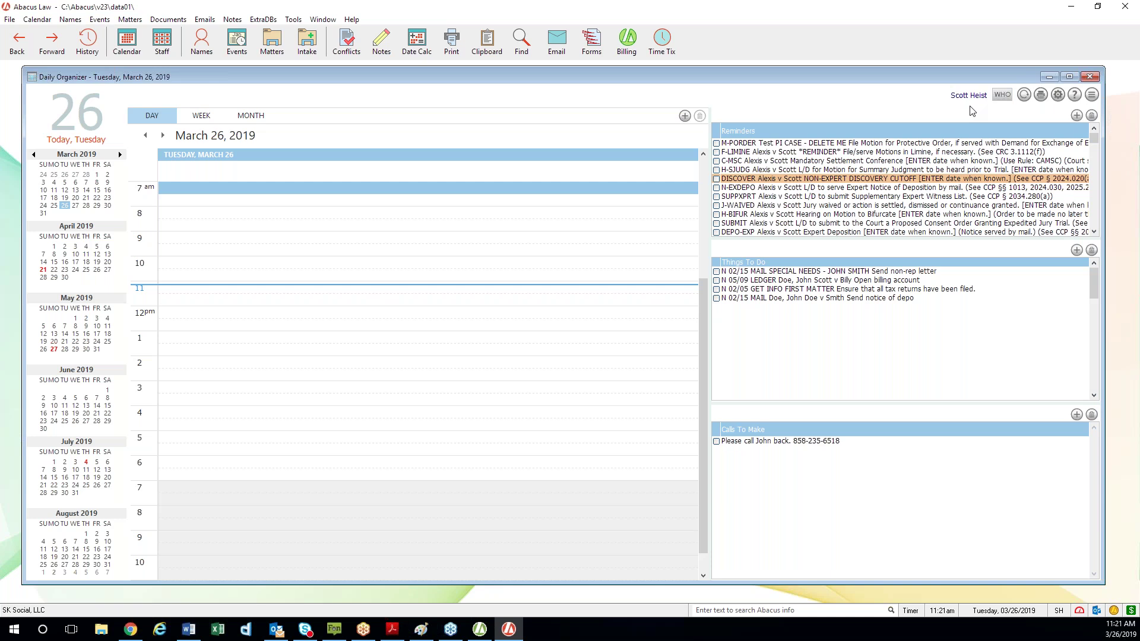
Add KOREY alongside SH in the Who Setup calendar filter
left_click(1002, 95)
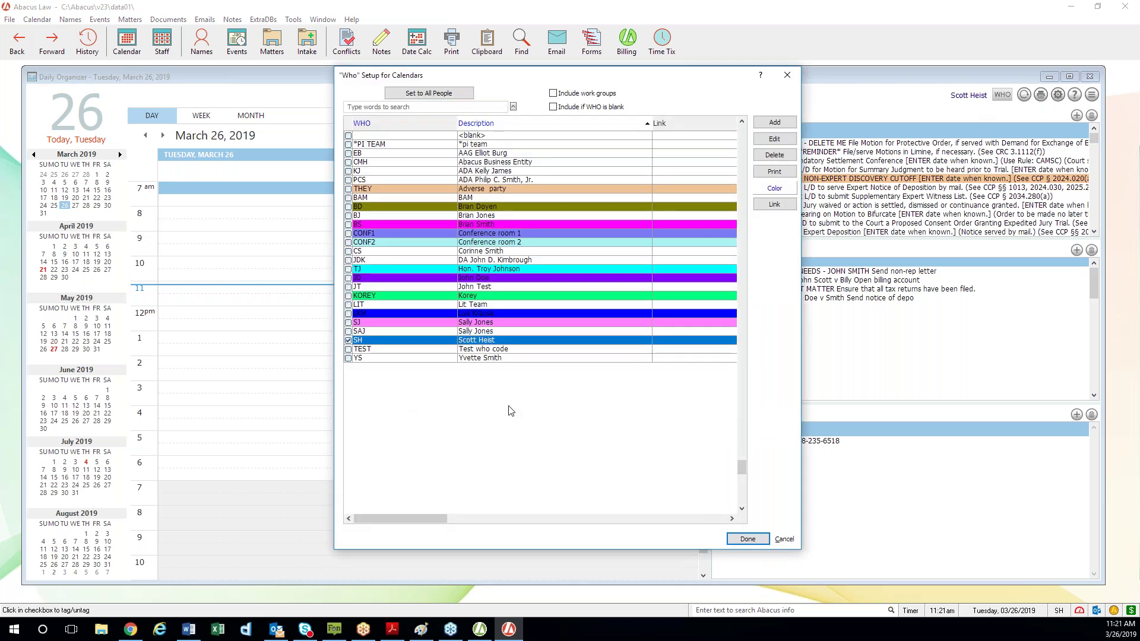
left_click(348, 296)
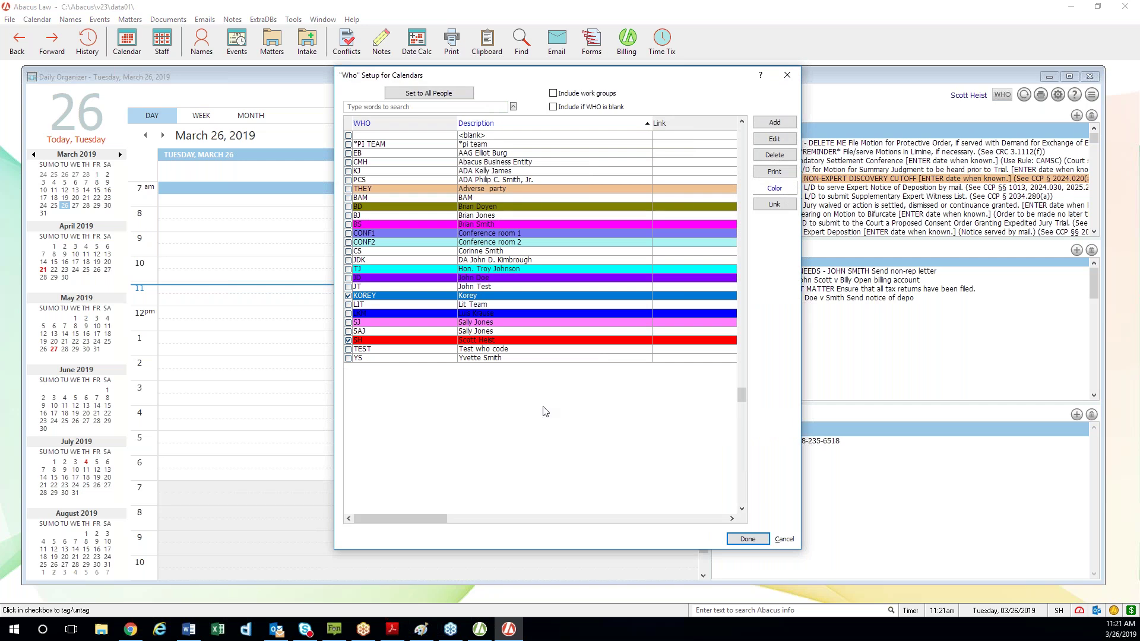
left_click(747, 539)
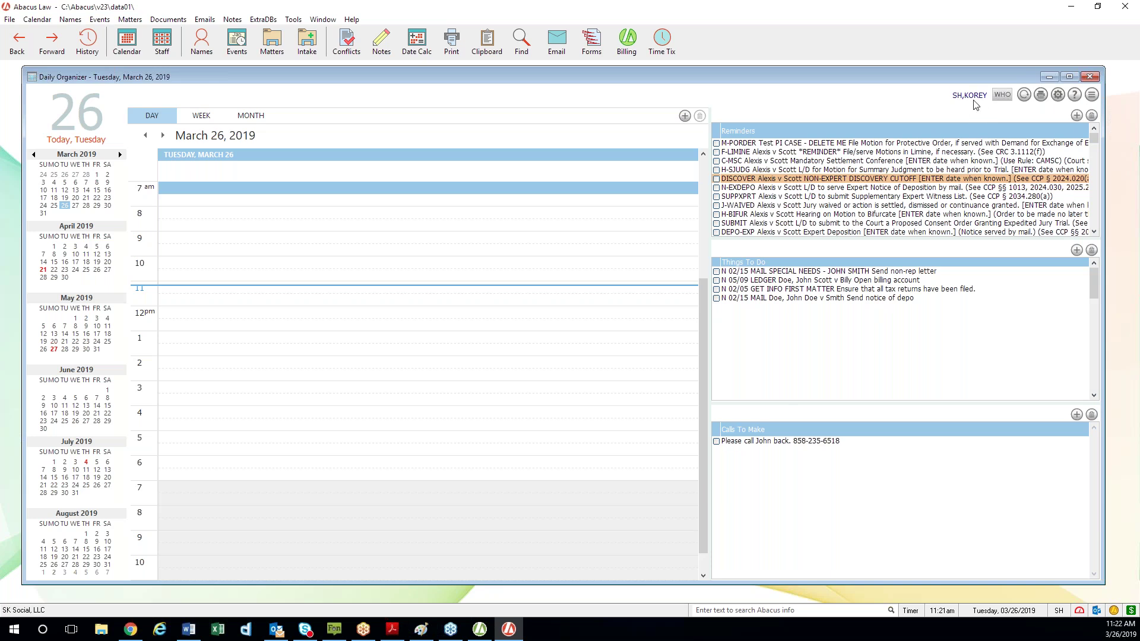
Untick KOREY so SH is the calendar's only default Who code, then close the Daily Organizer
left_click(1059, 95)
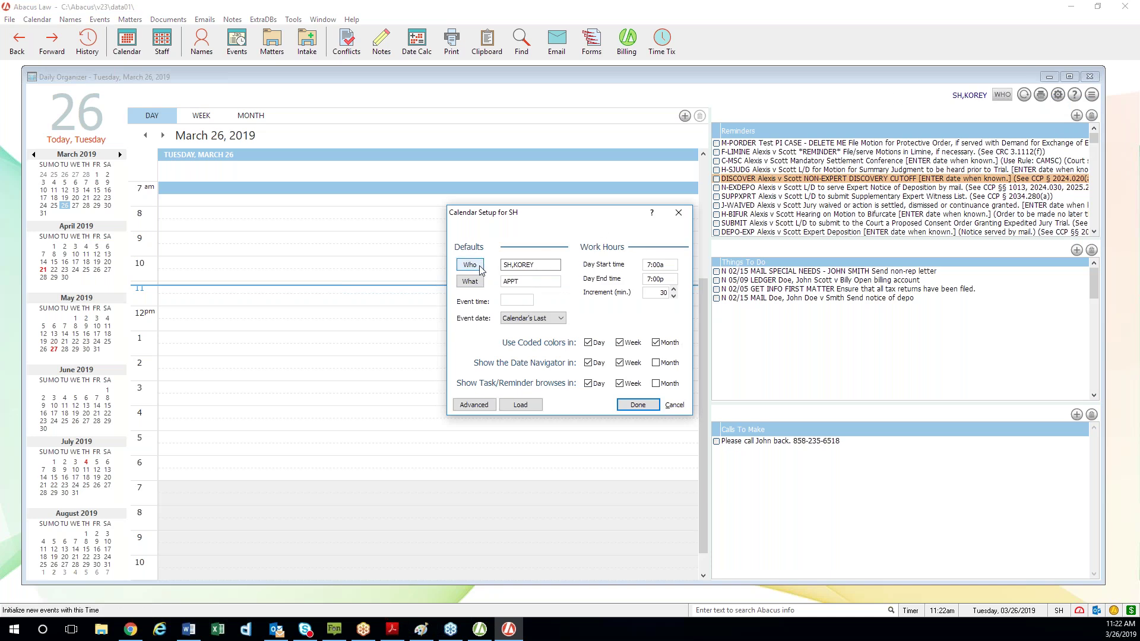
left_click_drag(579, 216, 560, 209)
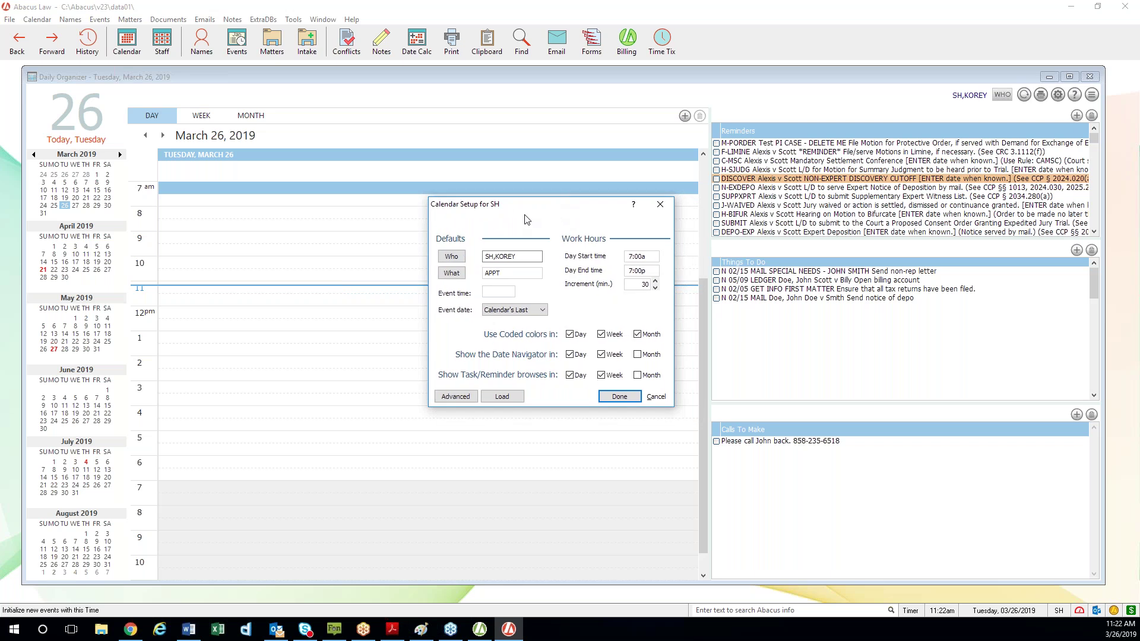
left_click(461, 259)
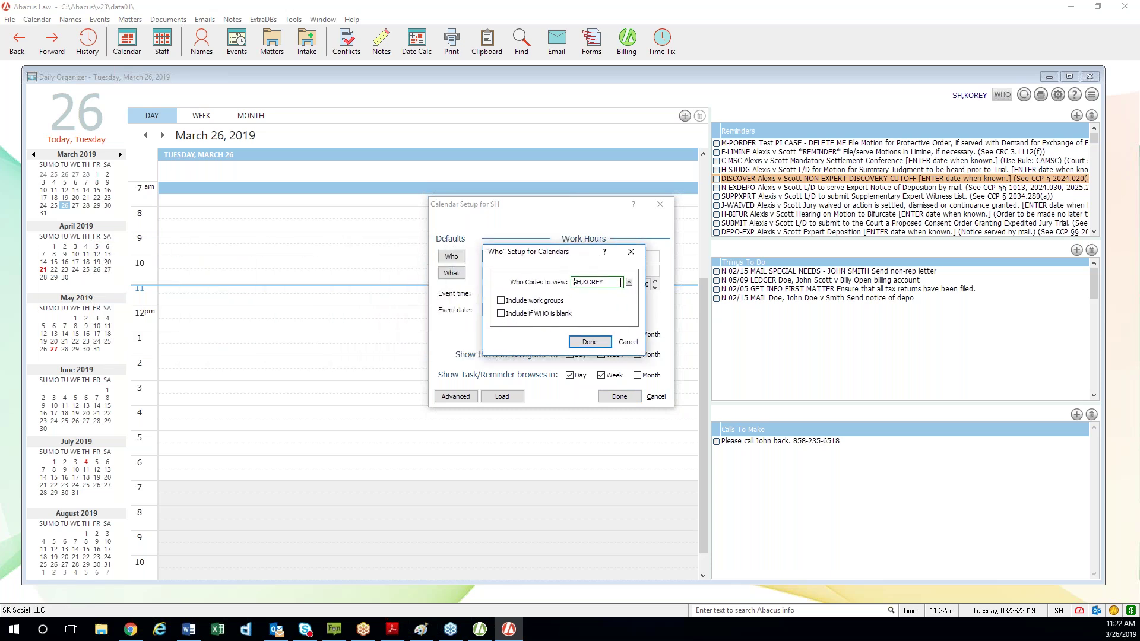
left_click(628, 283)
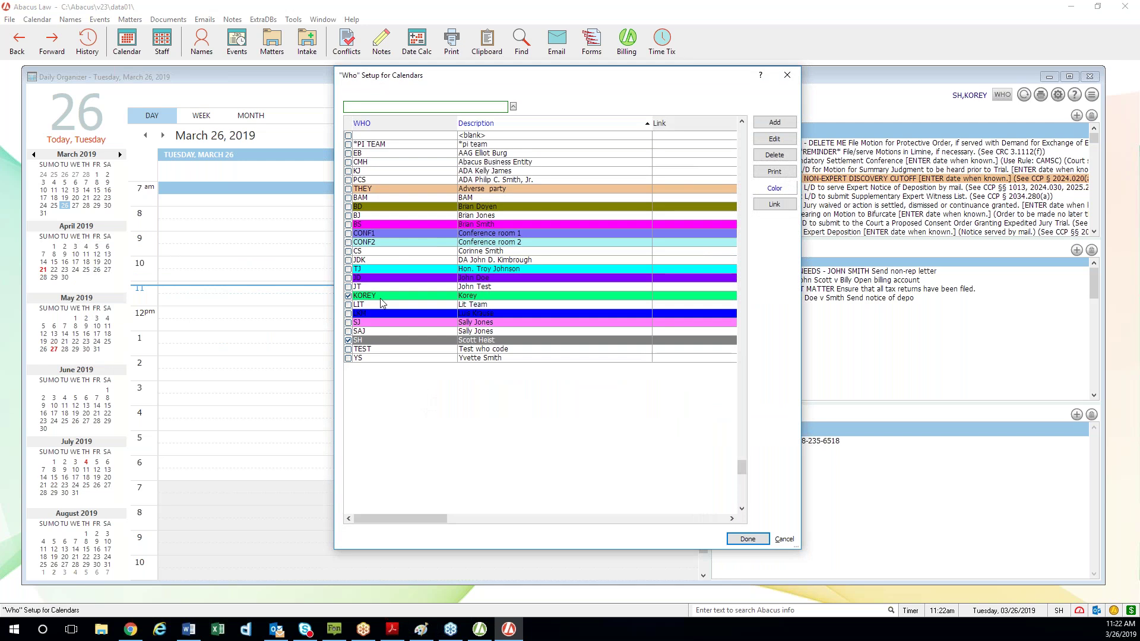
left_click(349, 296)
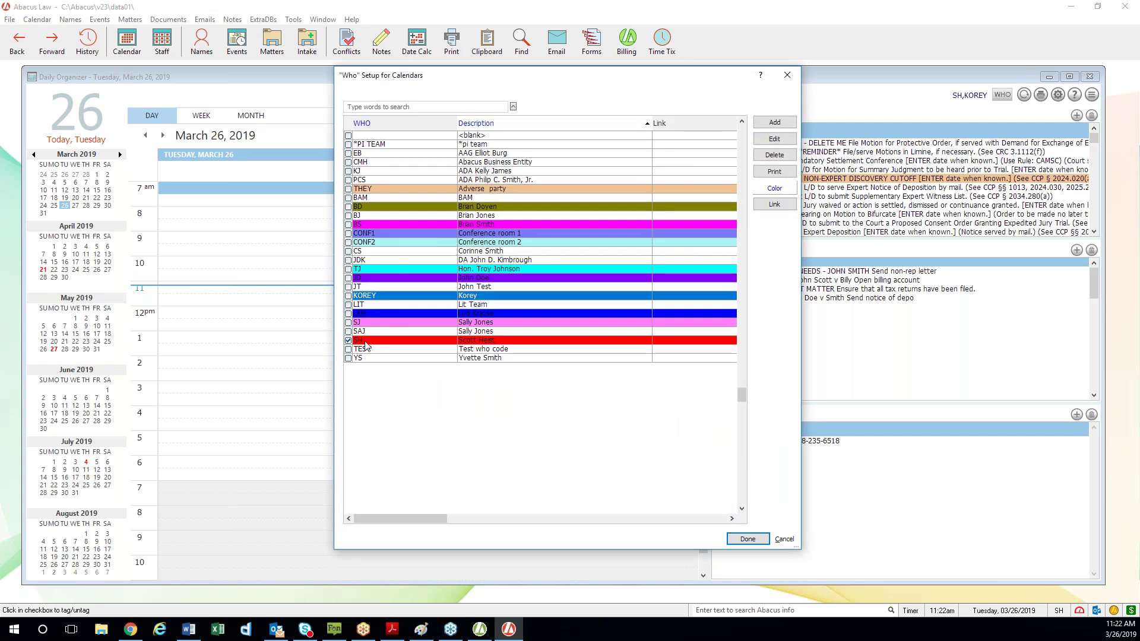
key("Return")
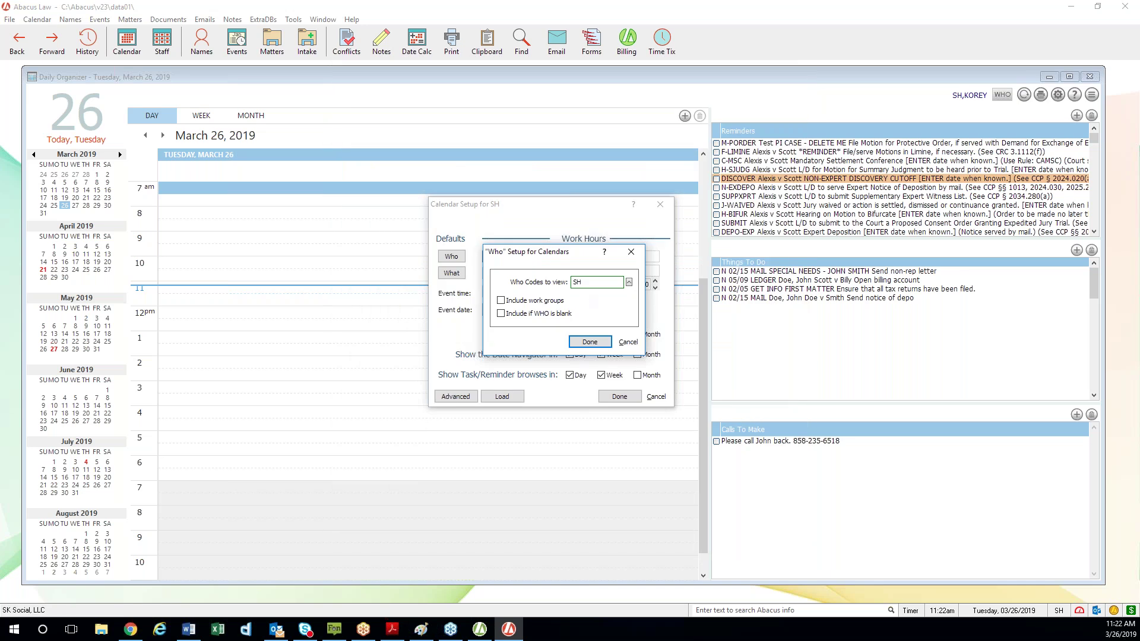
left_click(594, 342)
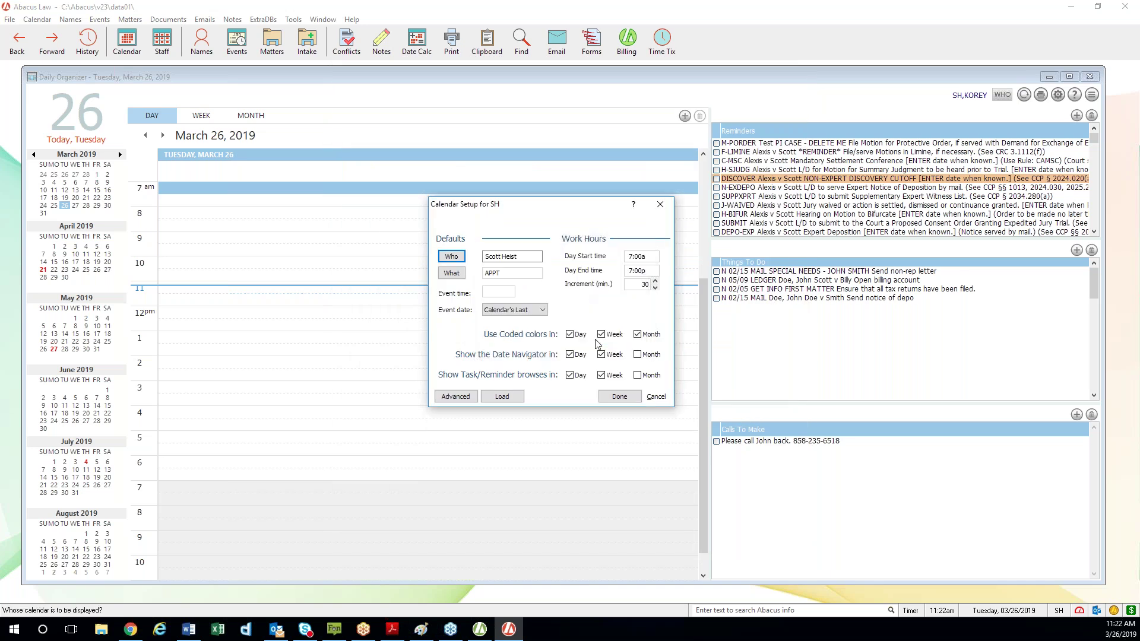
left_click(621, 397)
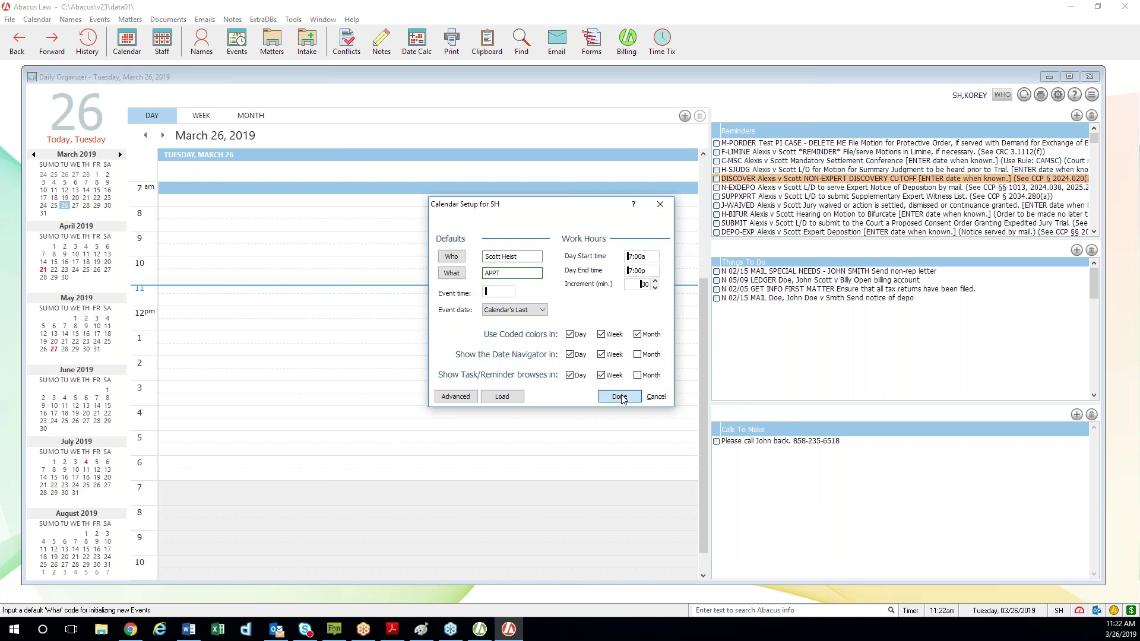
left_click(1089, 77)
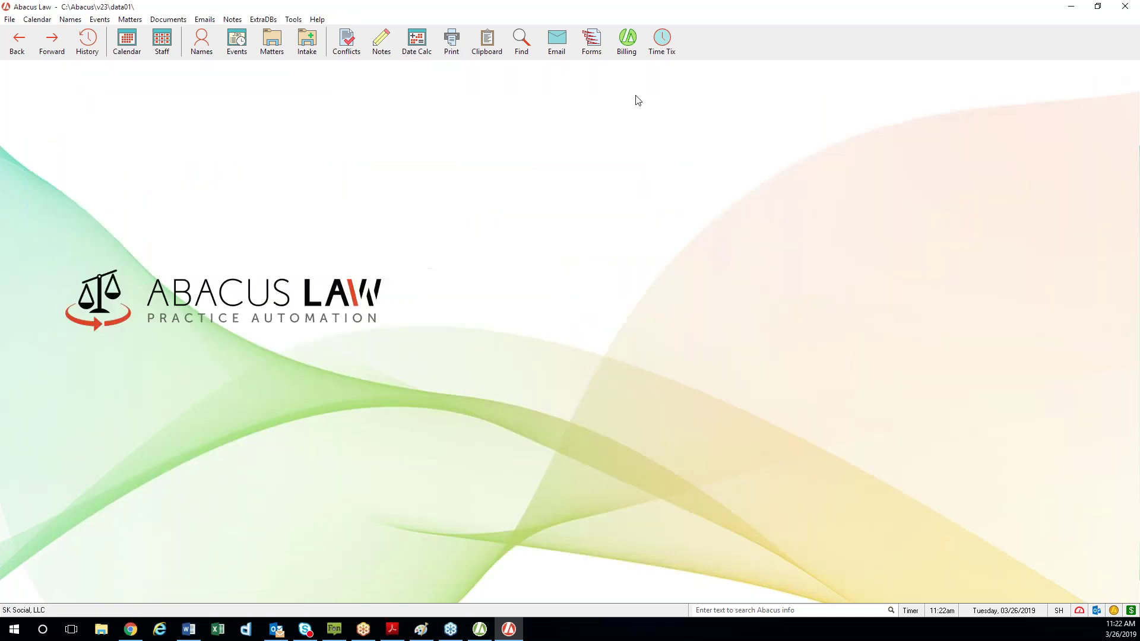
Reopen the Daily Organizer for March 26, 2019 and bring up the Who setup for calendars
left_click(127, 40)
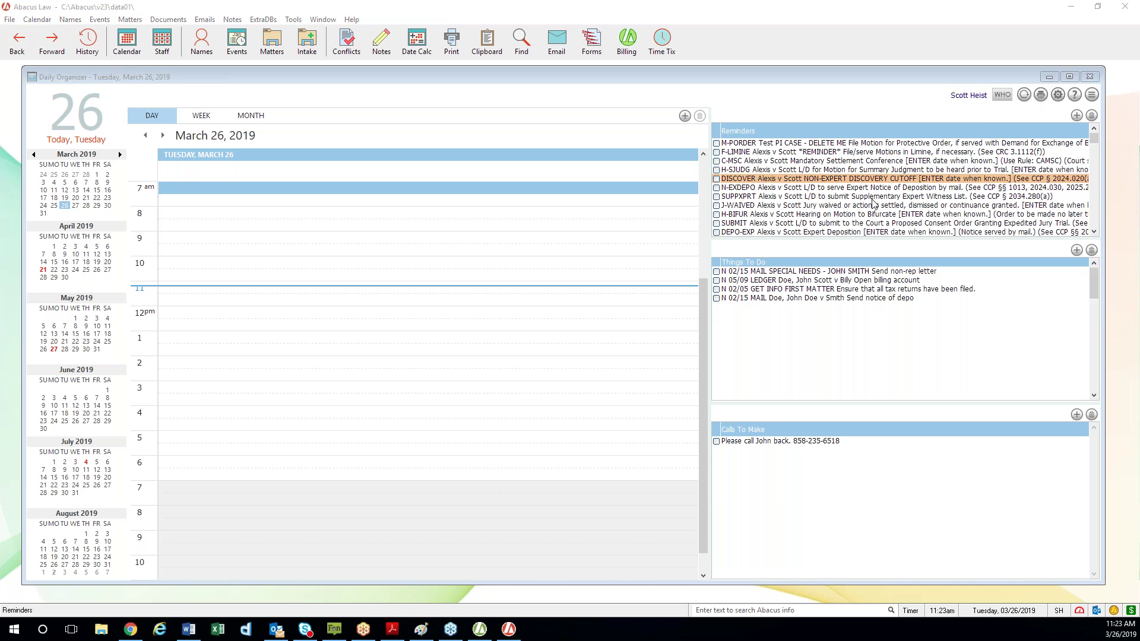
left_click(1003, 97)
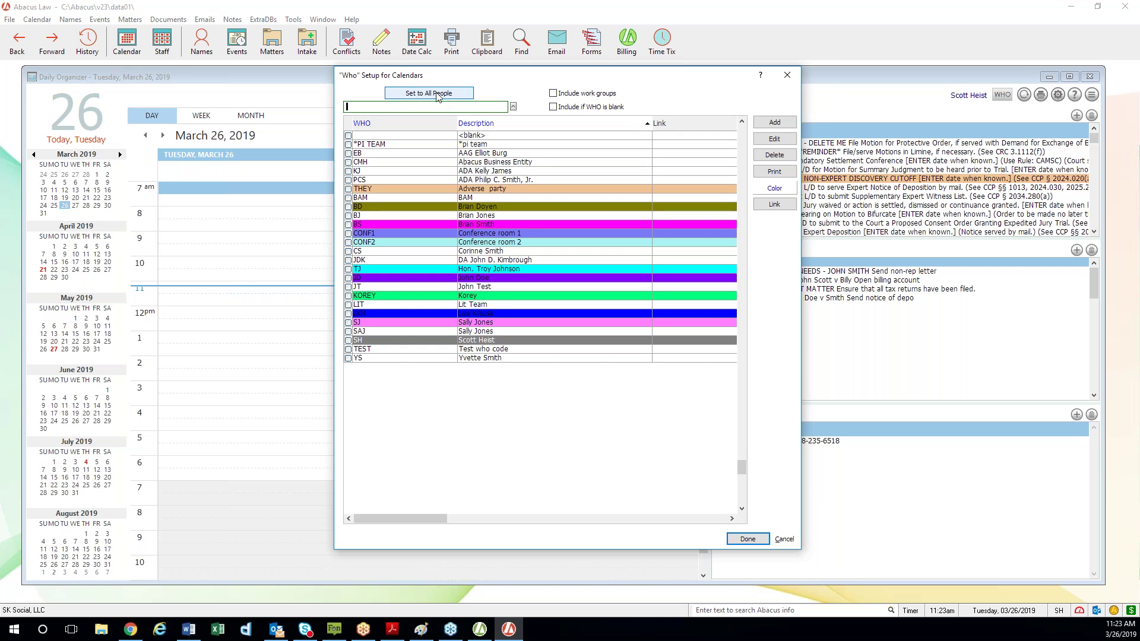
Switch the calendar to show everyone's entries, then close and reopen the Daily Organizer
left_click(466, 97)
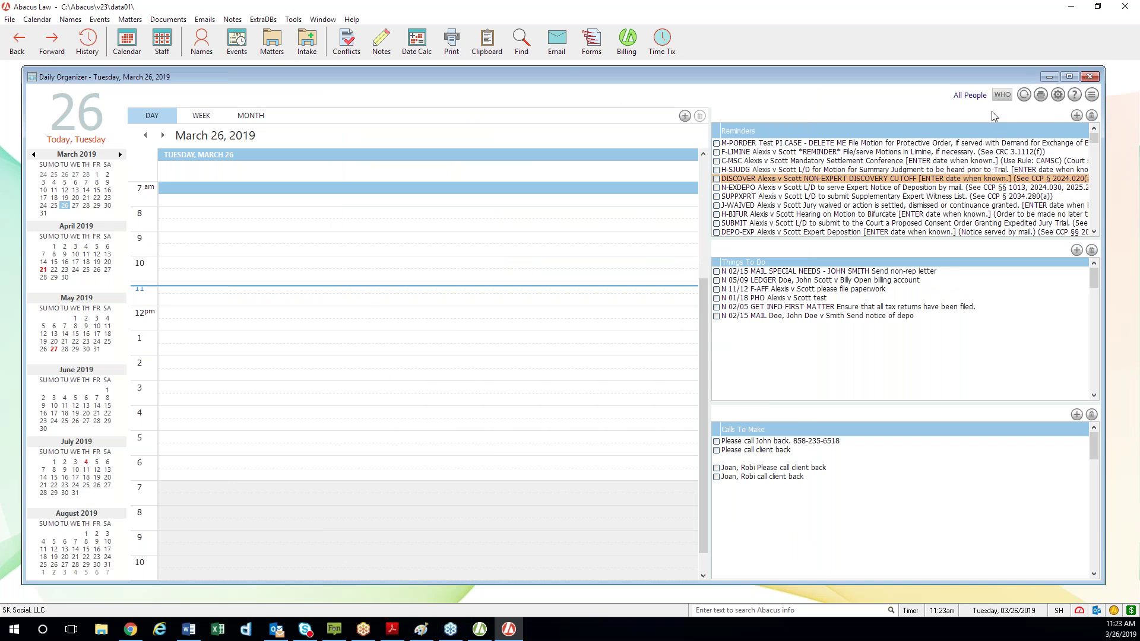
left_click(1089, 76)
left_click(139, 52)
Tick SH as the only default Who code in Calendar Setup and reopen the organizer
left_click(1002, 94)
left_click(788, 75)
left_click(1058, 95)
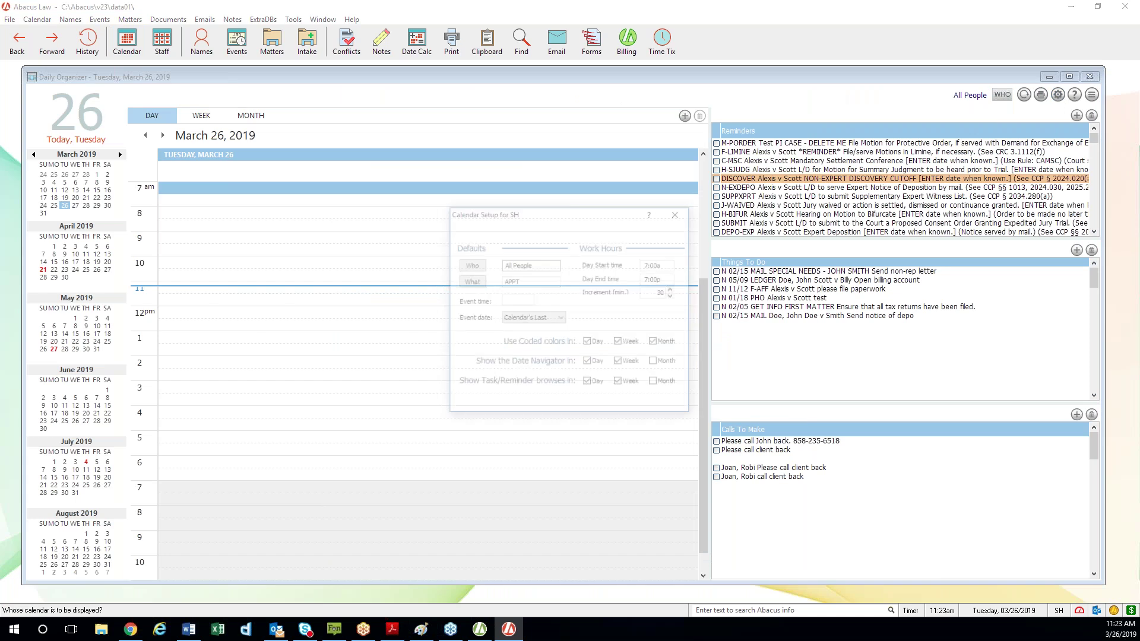
left_click(470, 265)
left_click(615, 259)
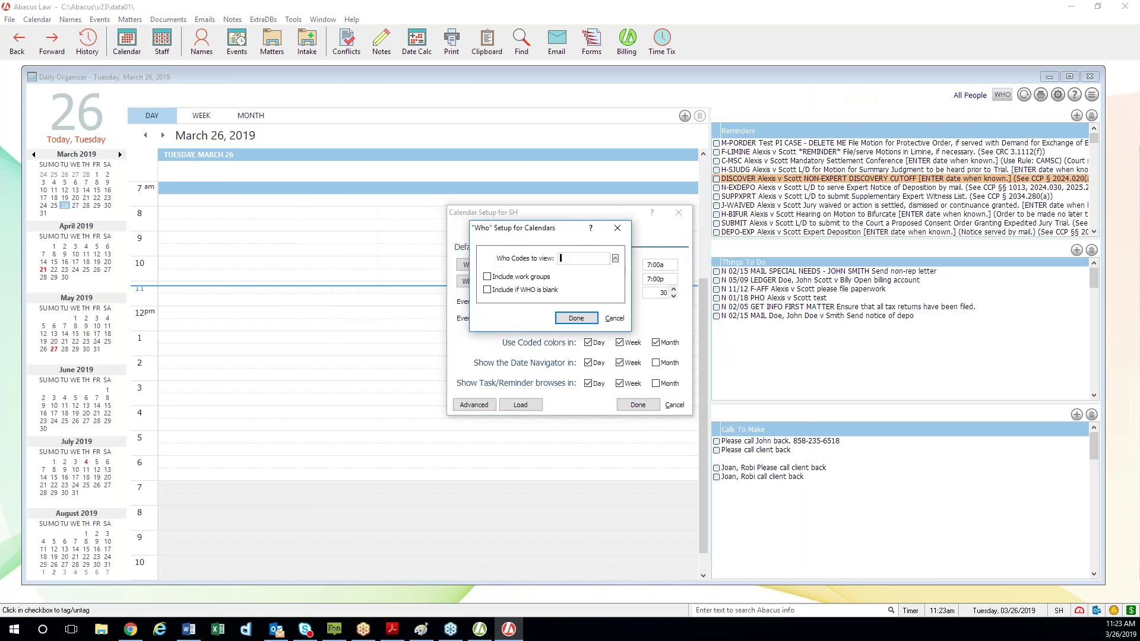
left_click(348, 341)
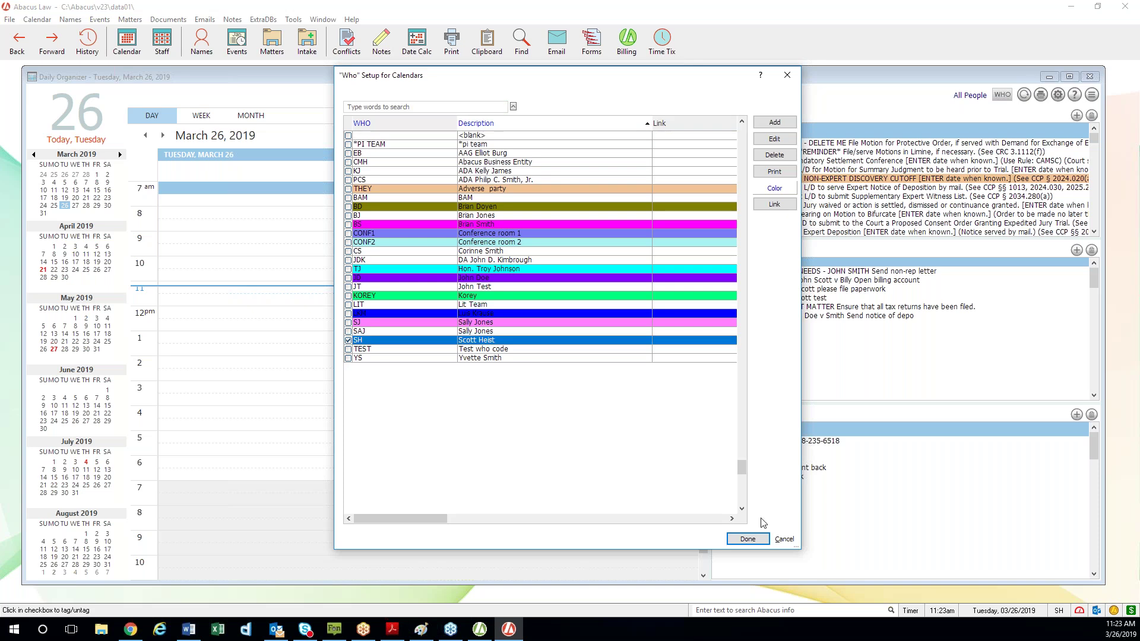
left_click(747, 539)
left_click(576, 319)
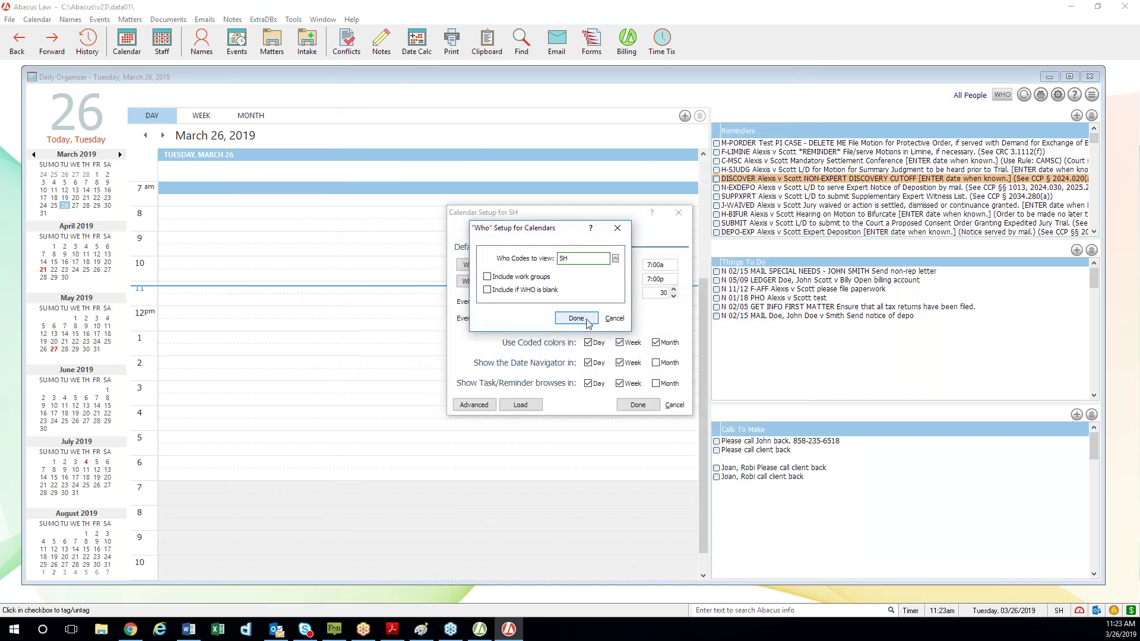
left_click(648, 408)
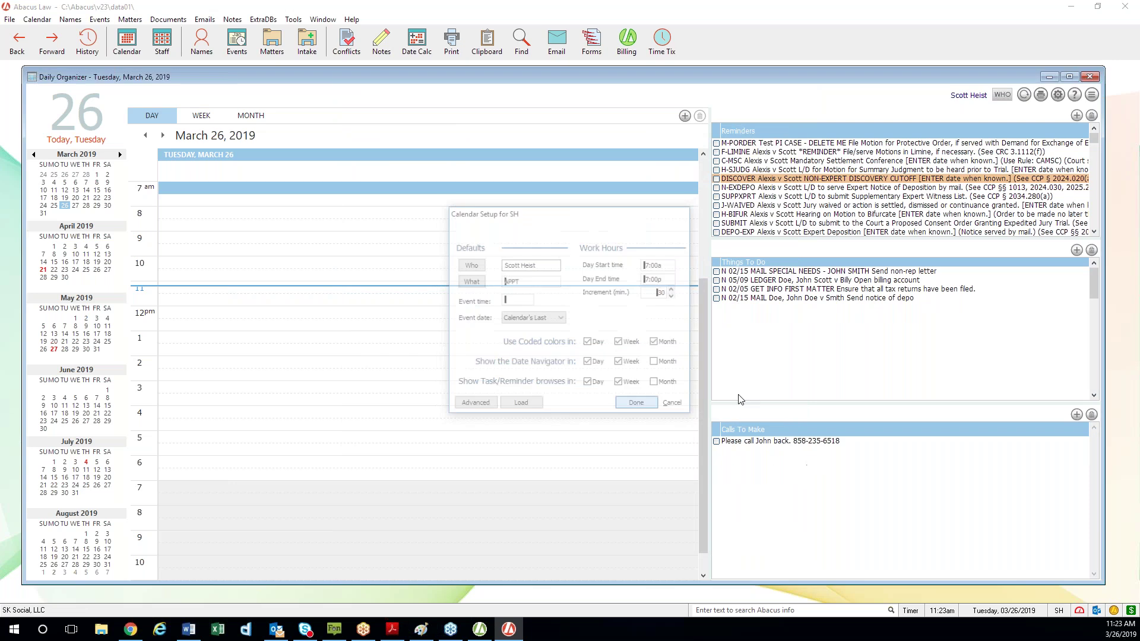
left_click(1090, 77)
left_click(141, 47)
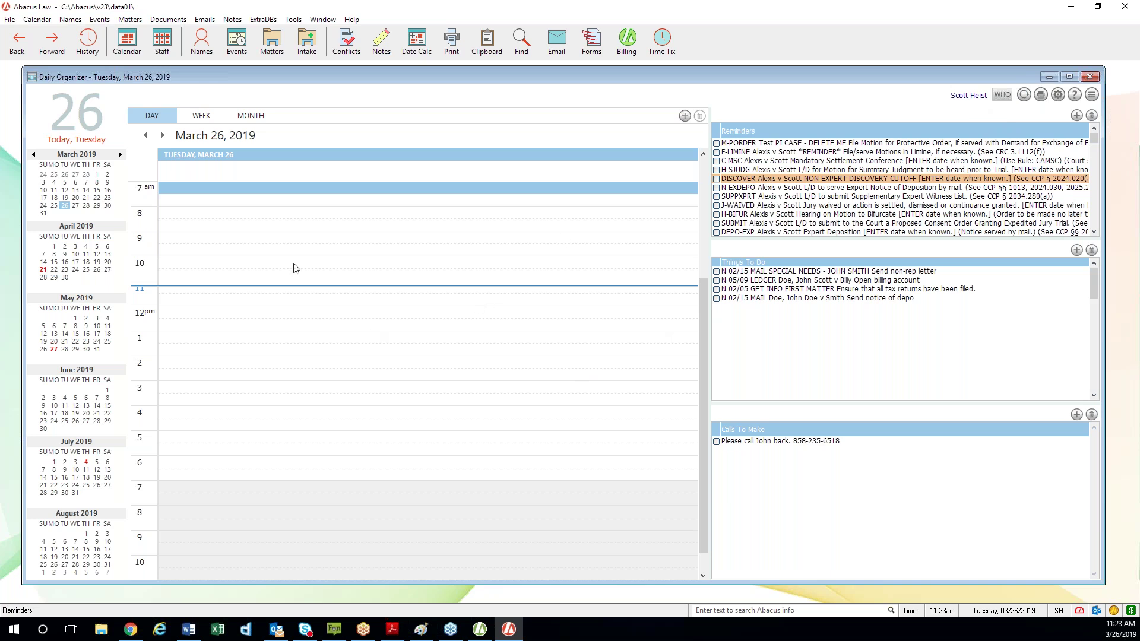
left_click(335, 316)
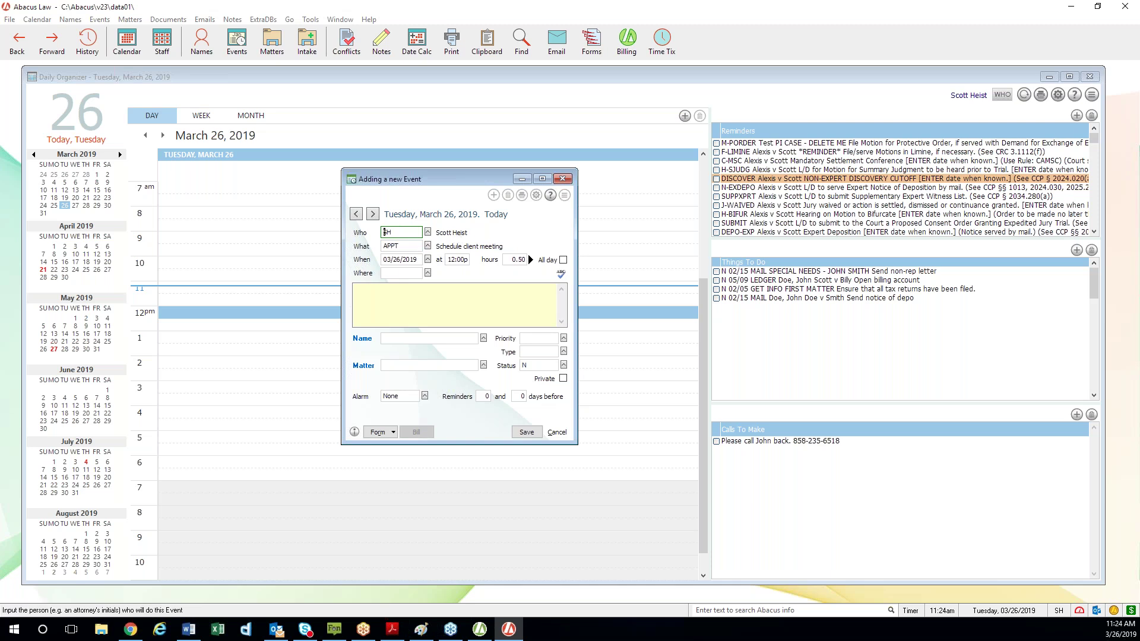
double_click(404, 233)
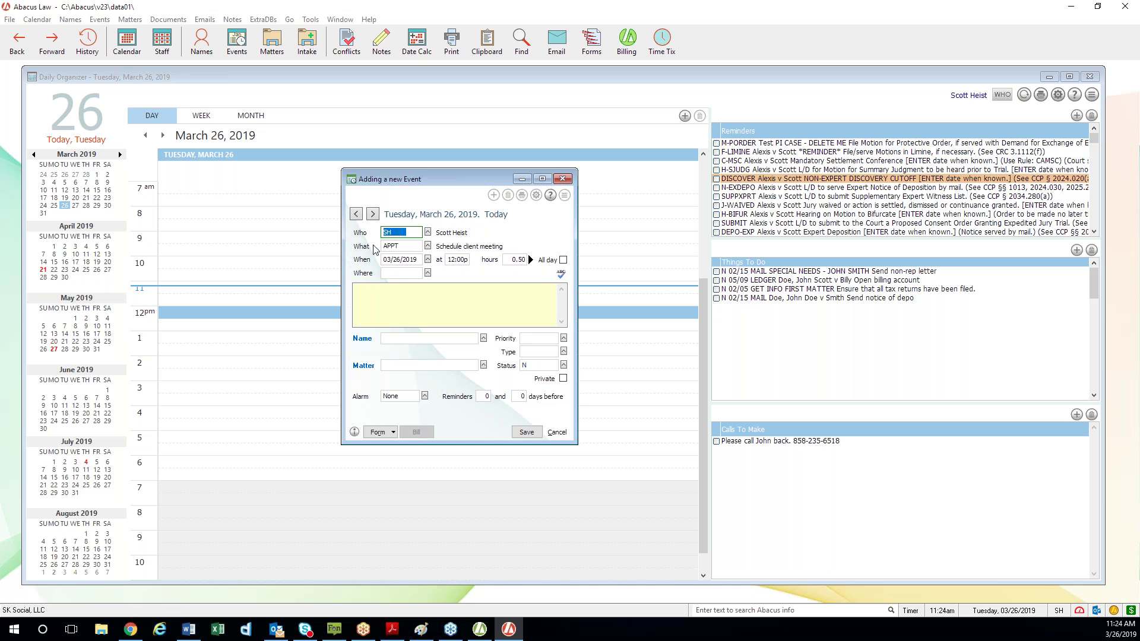
double_click(414, 247)
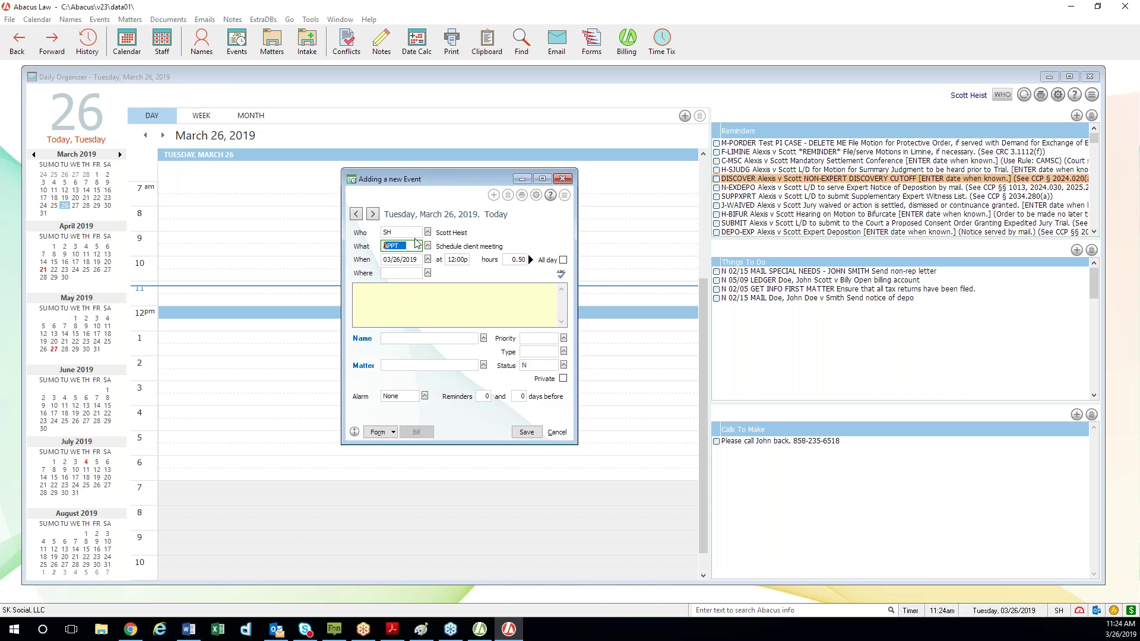
left_click(557, 432)
left_click(530, 335)
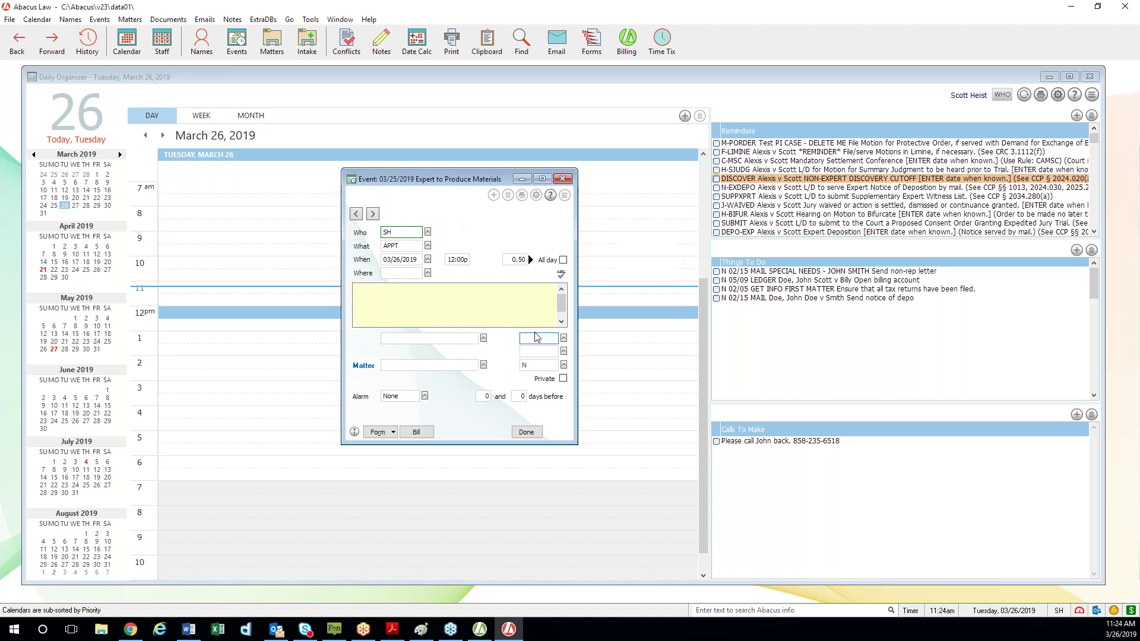
Review the Calendar Setup defaults (Who SH, What APPT) and close it without changes
left_click(1057, 94)
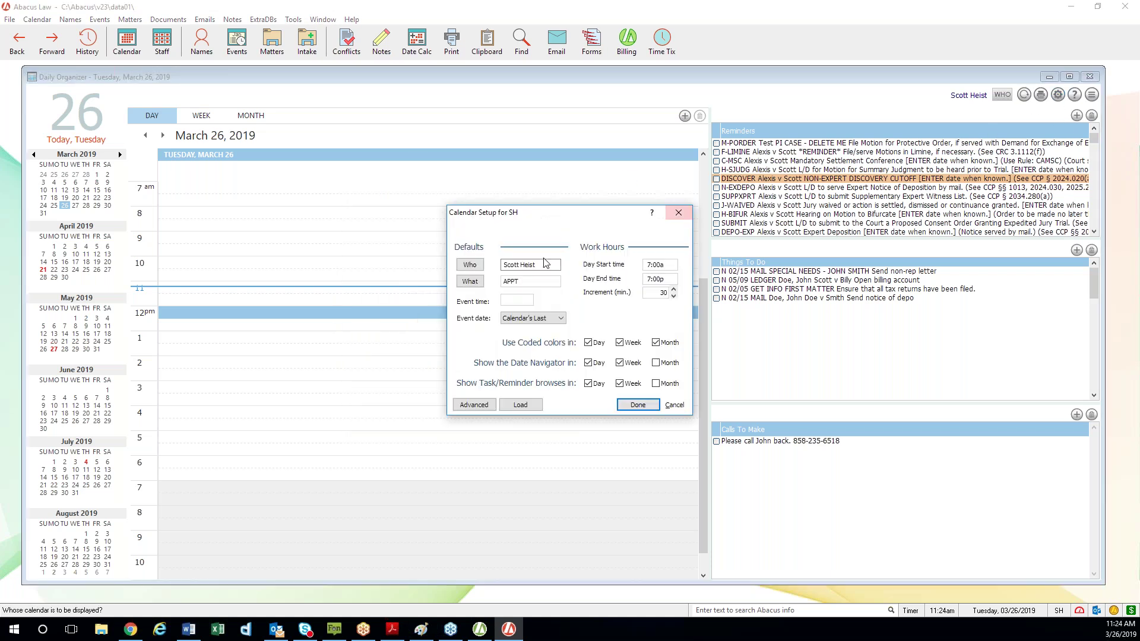
left_click(519, 281)
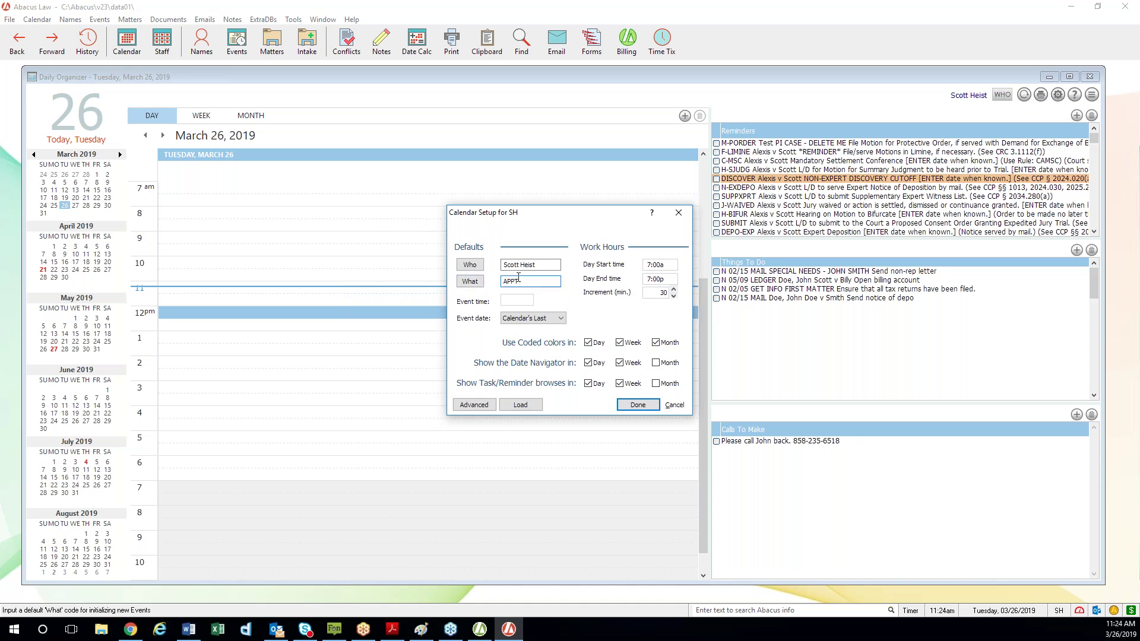
left_click(678, 212)
Start a new event in the 12pm slot on March 26, 2019
left_click(266, 323)
left_click(283, 316)
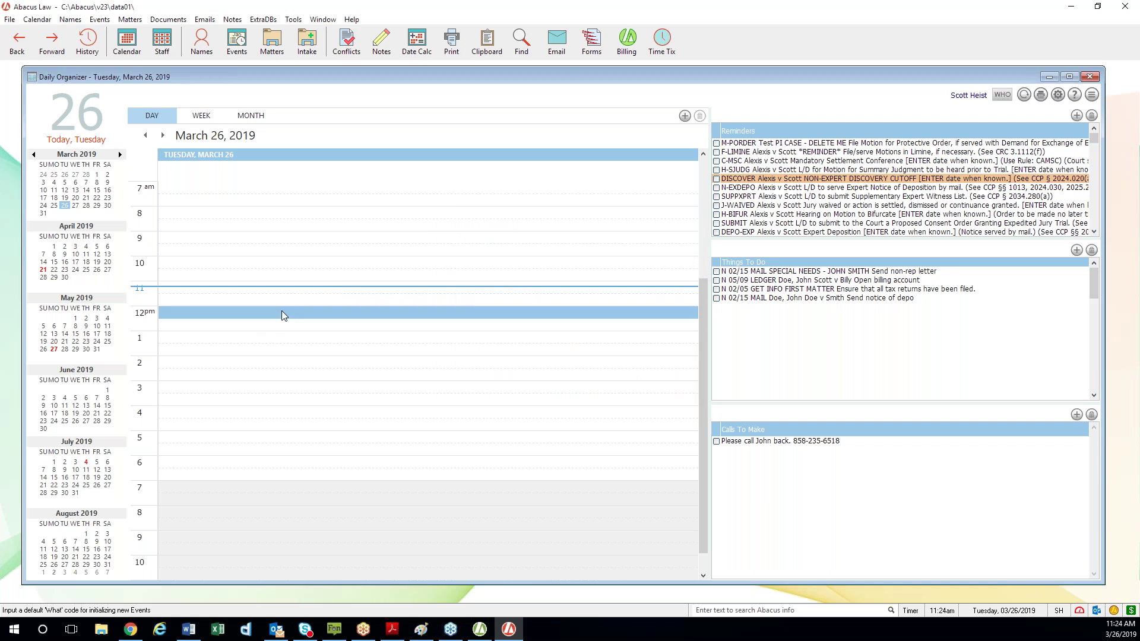
right_click(282, 316)
left_click(350, 320)
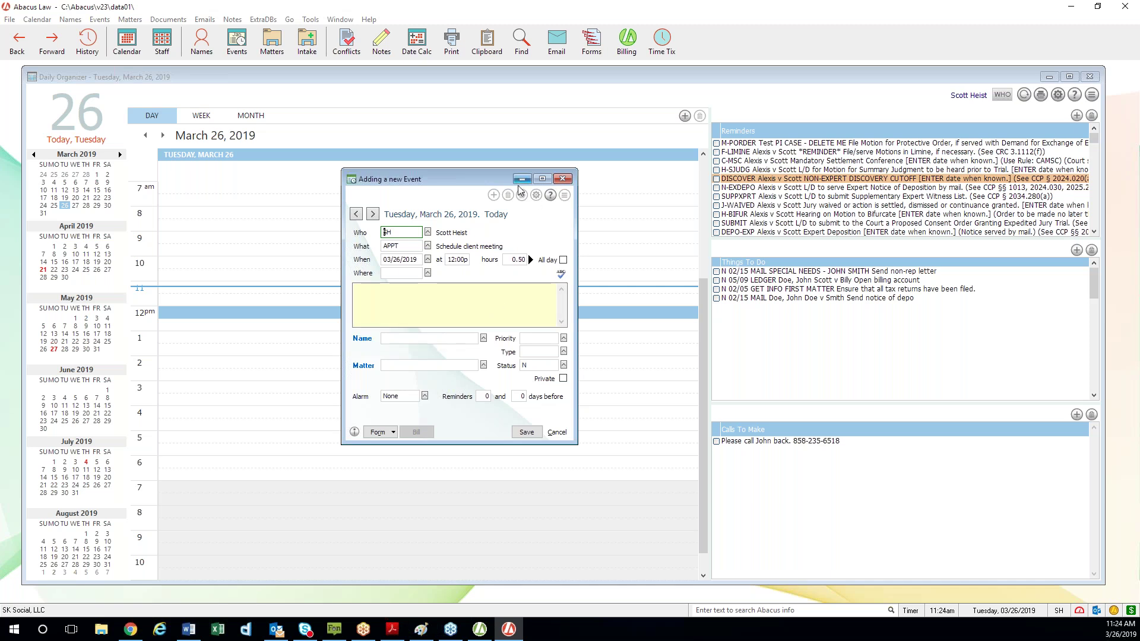
Close the Adding a new Event form and decline to save it
left_click_drag(490, 179, 529, 179)
left_click(597, 180)
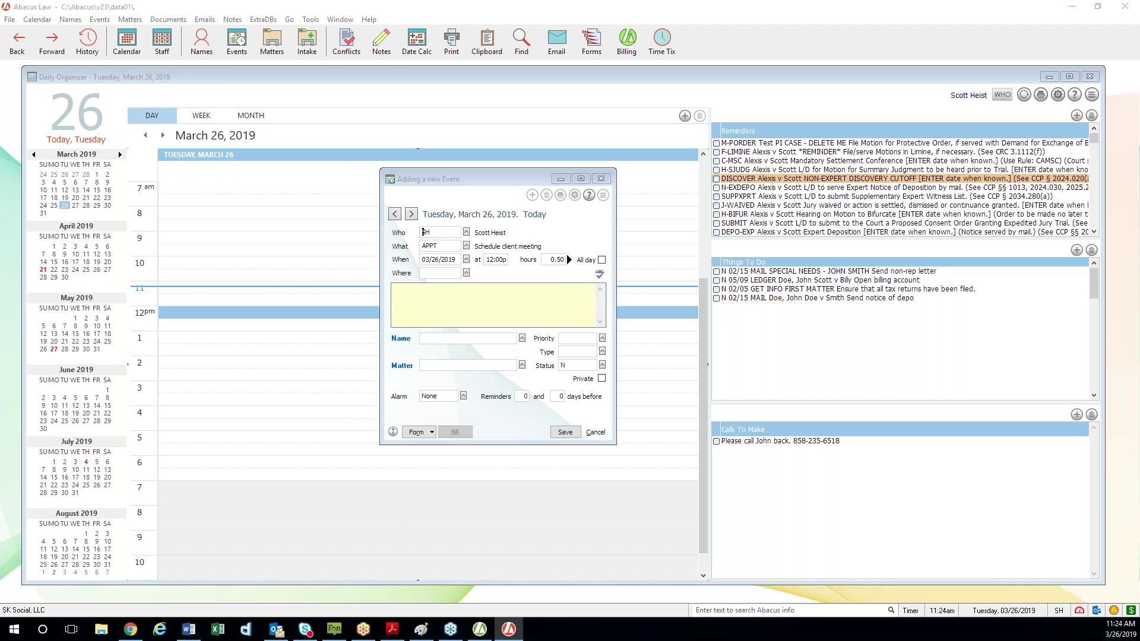
left_click(558, 334)
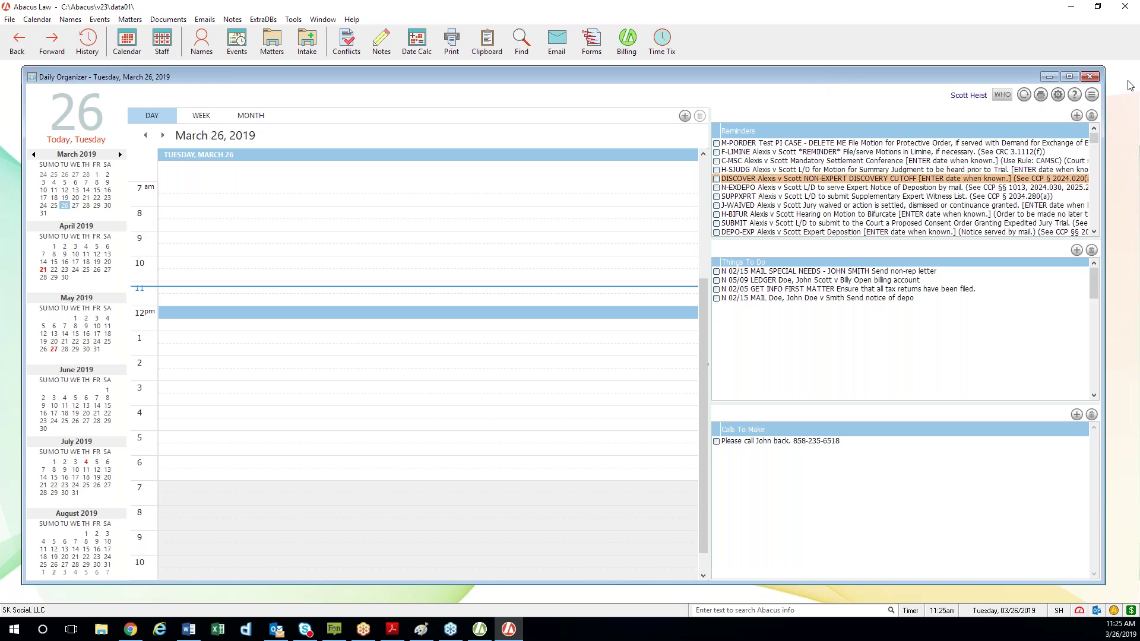
Close the Daily Organizer and open the Names Browse list of all contacts
left_click(1095, 79)
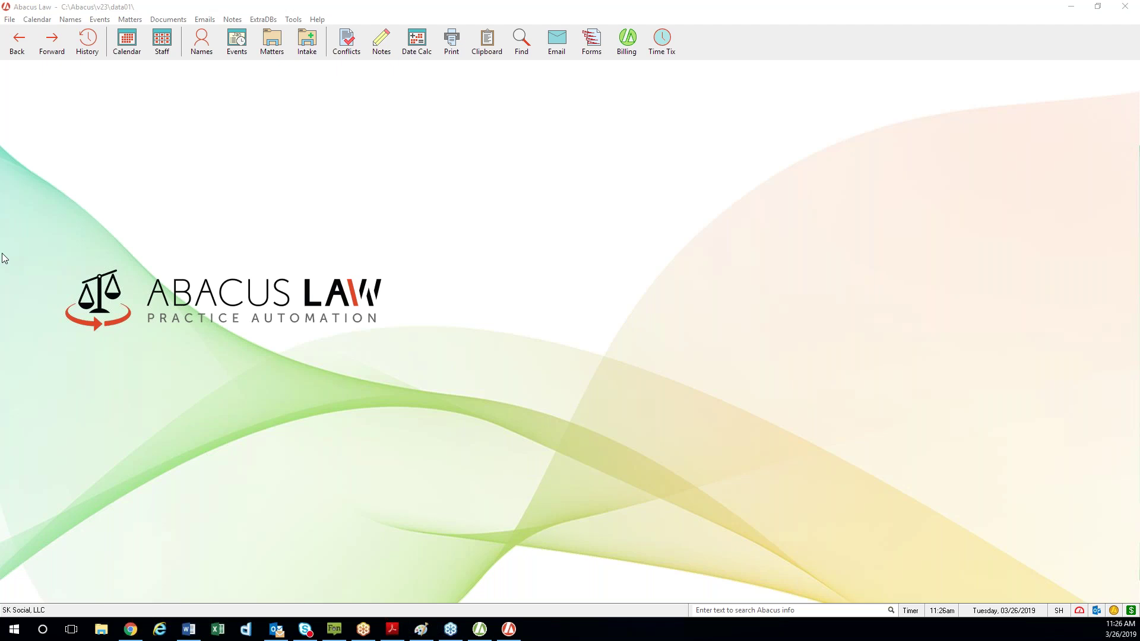
left_click(575, 235)
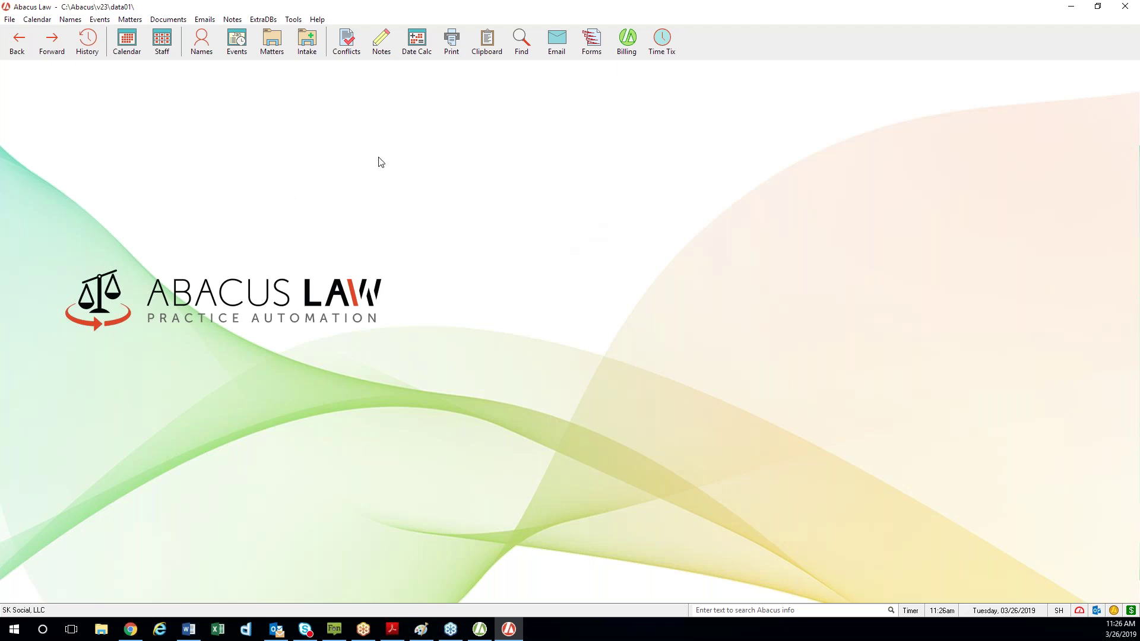
left_click(202, 43)
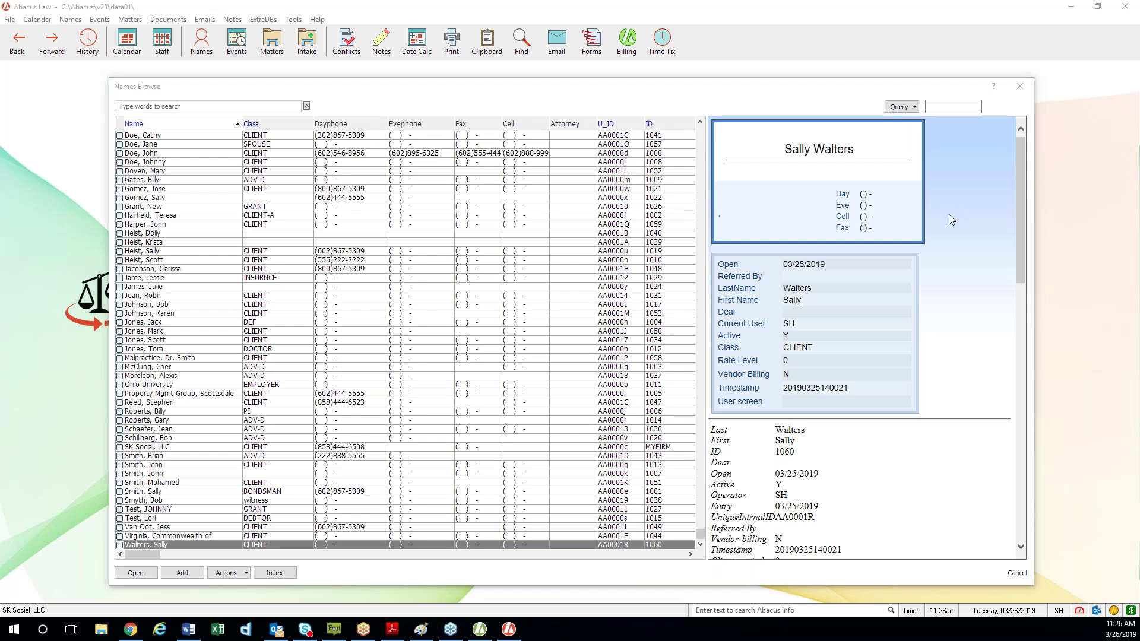
Close Names Browse, briefly open and close Events Browse, then dismiss the Documents menu
left_click(1028, 87)
left_click(237, 42)
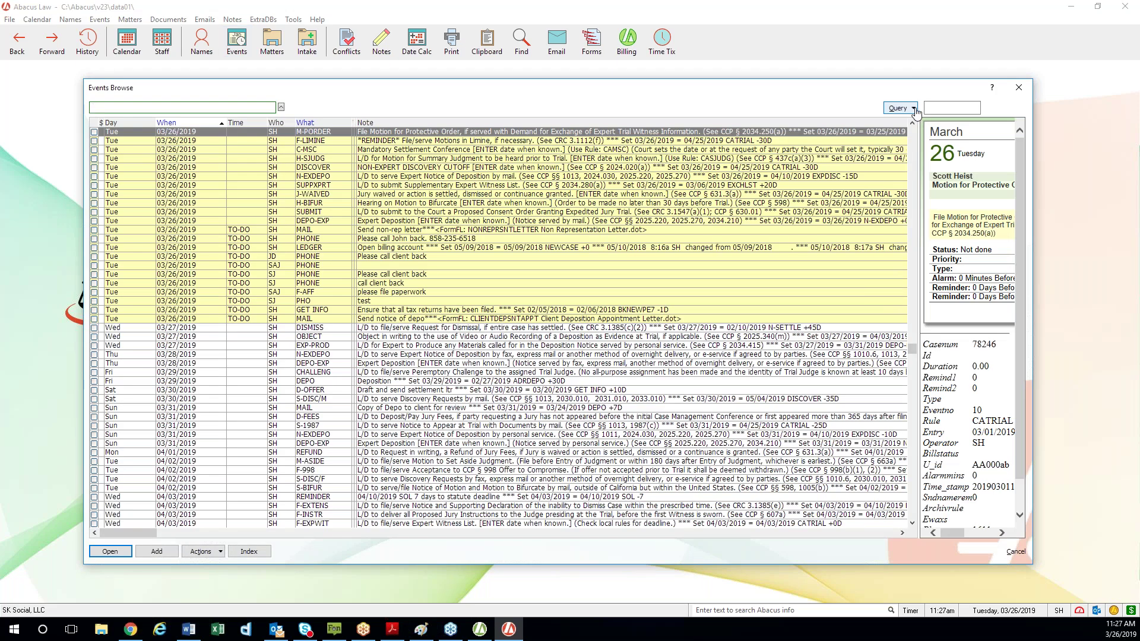
left_click(1019, 88)
left_click(177, 22)
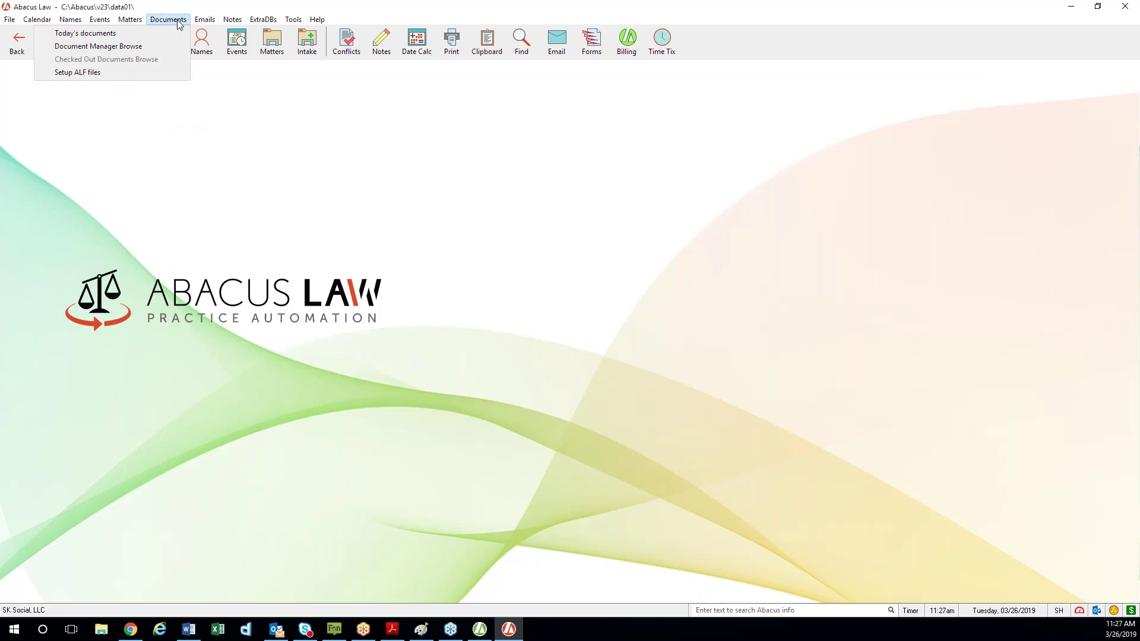
left_click(525, 227)
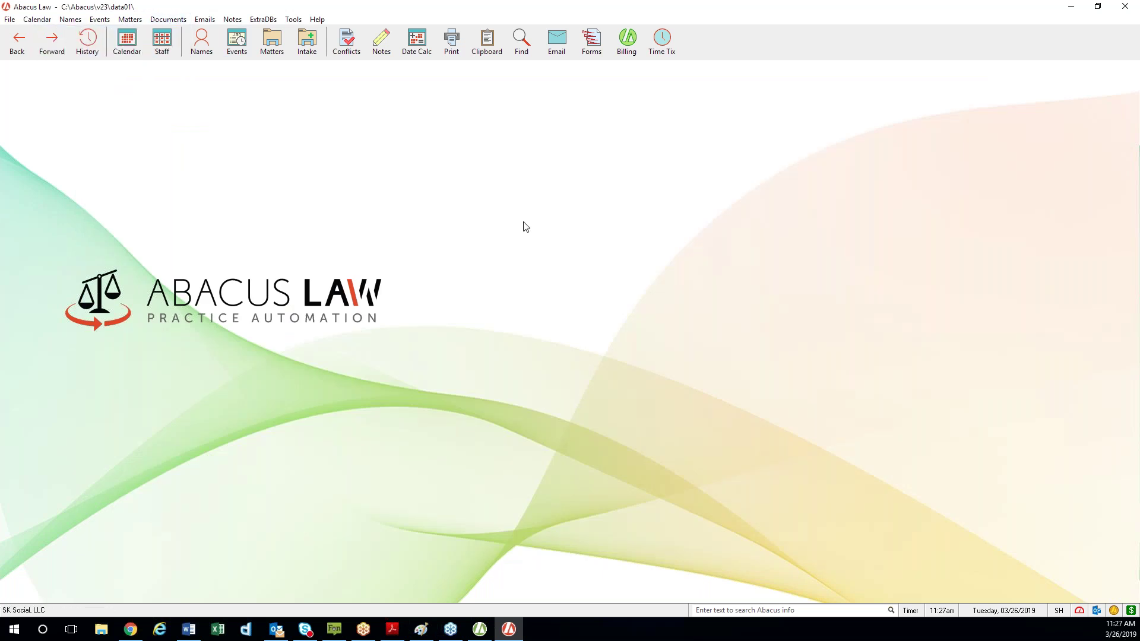